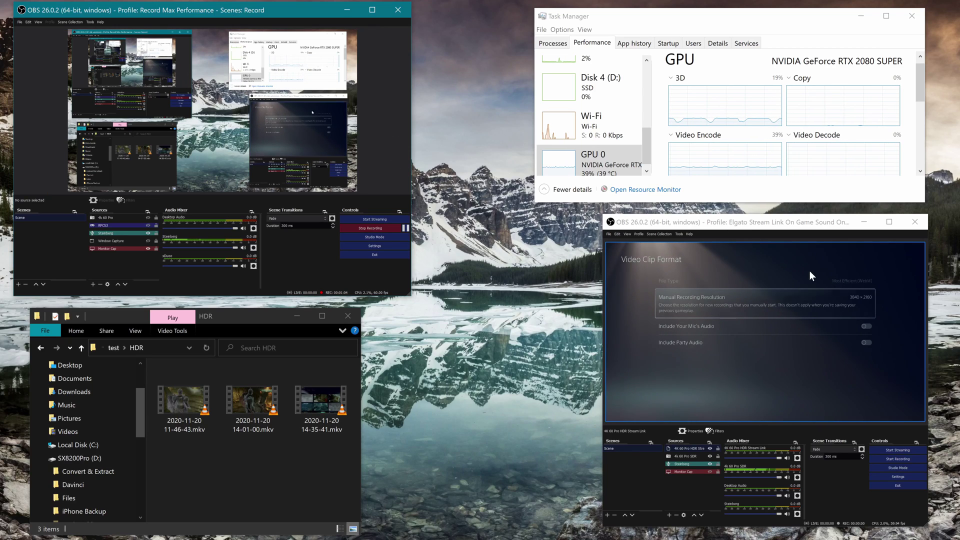
Check the current date and time in the system calendar, then dismiss it.
left_click(749, 216)
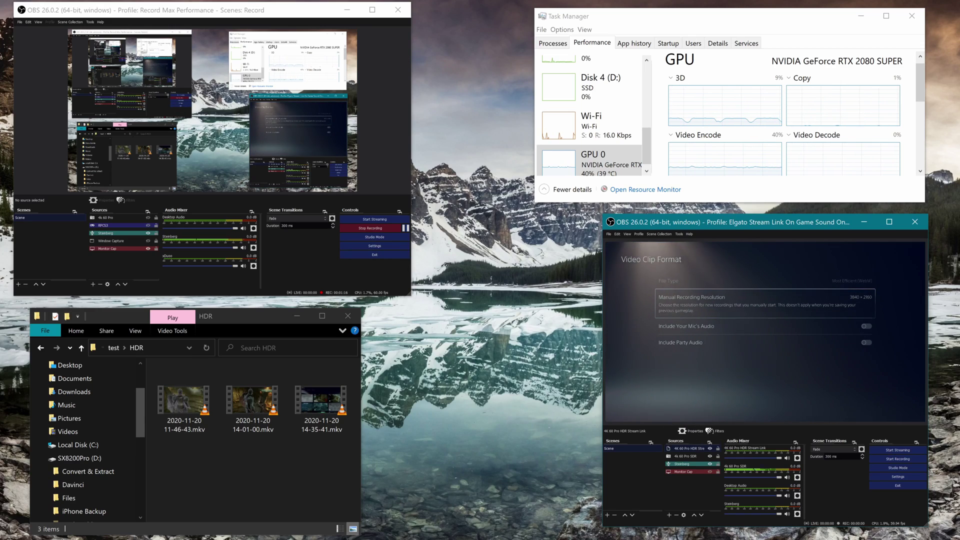
key("super+alt+d")
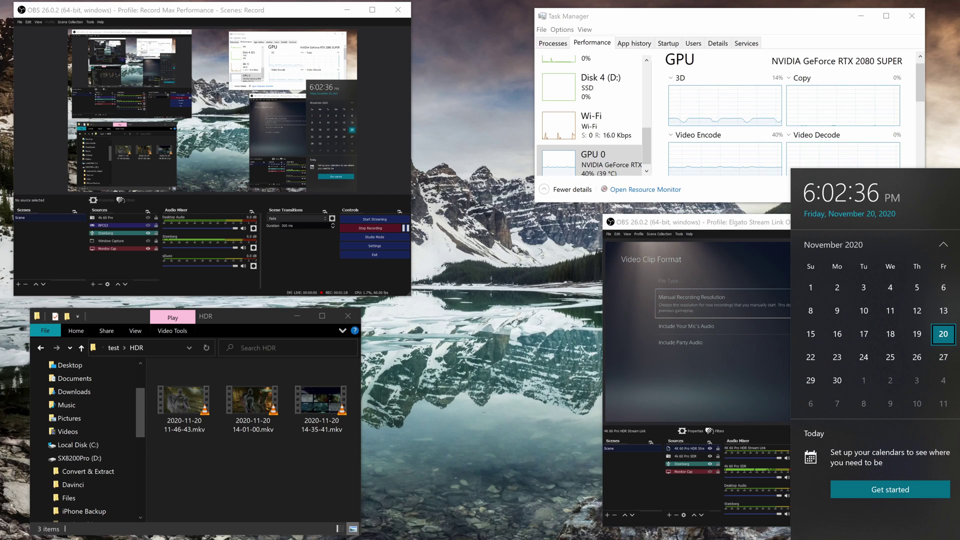
key("super+alt+d")
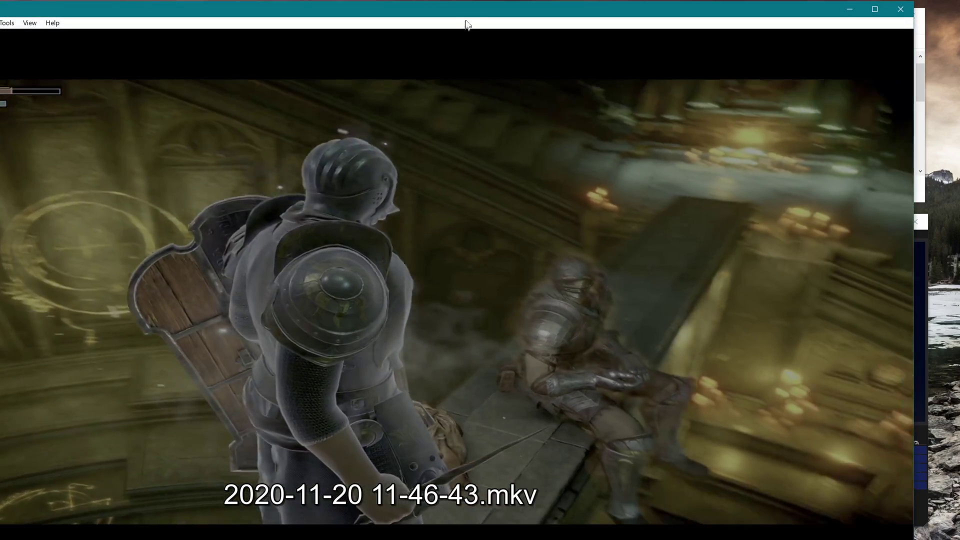
left_click_drag(473, 13, 539, 26)
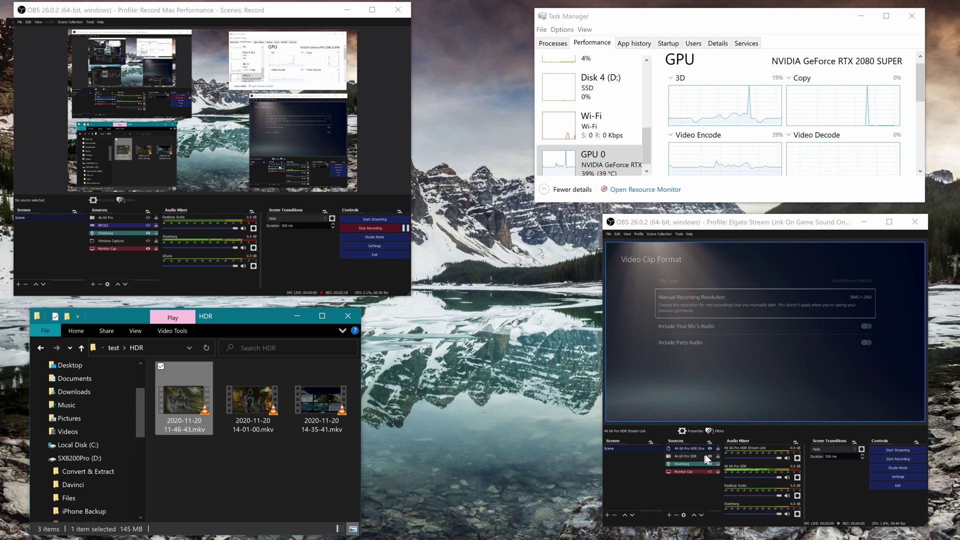
Widen the Elgato-profile OBS window and switch the 4K 60 Pro HDR Stream Link source's visibility off and back on.
left_click_drag(603, 462, 518, 463)
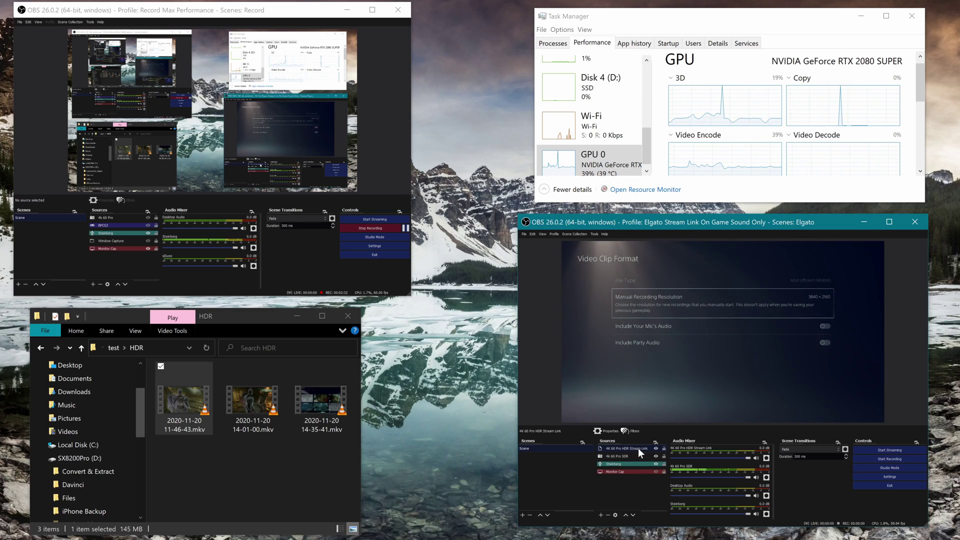
left_click(656, 448)
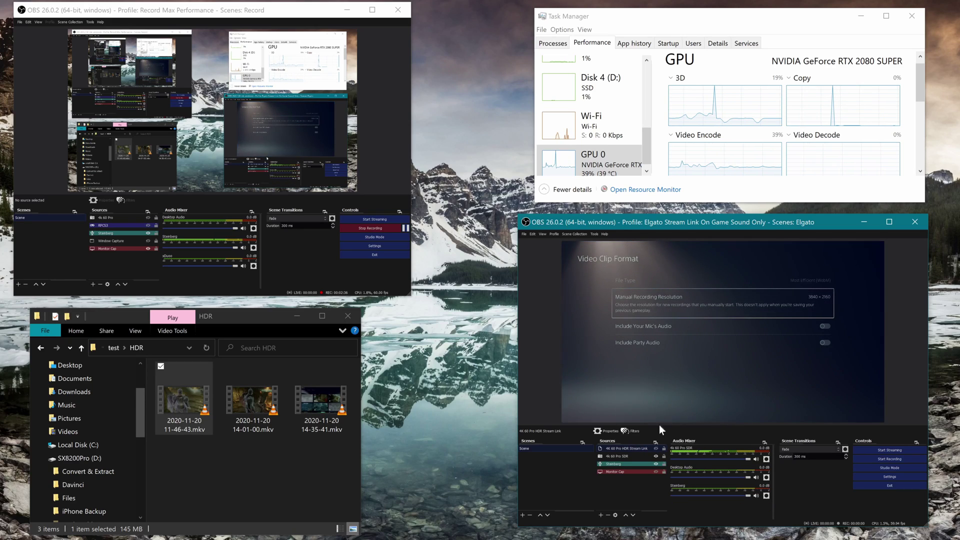
left_click(656, 448)
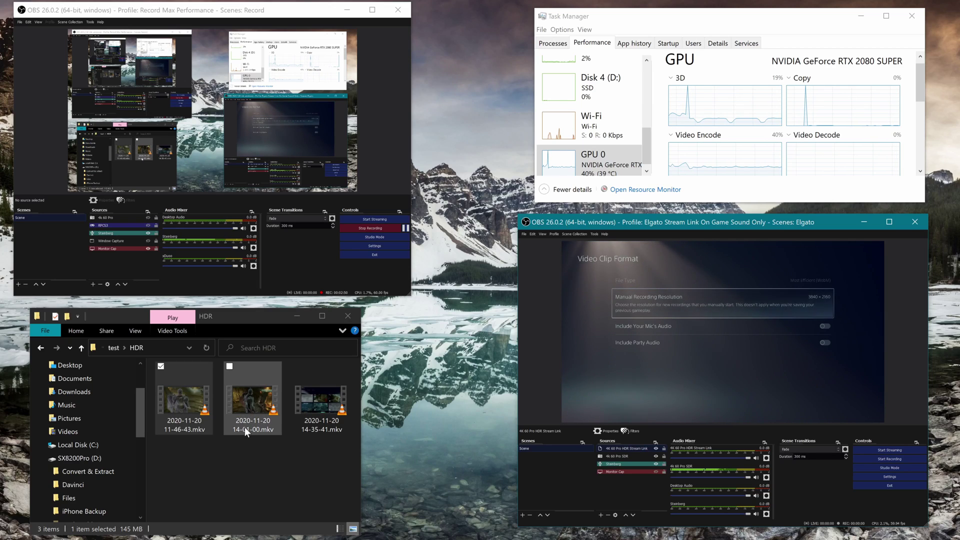
Check the file details of the three MKV recordings in the HDR folder.
left_click(193, 420)
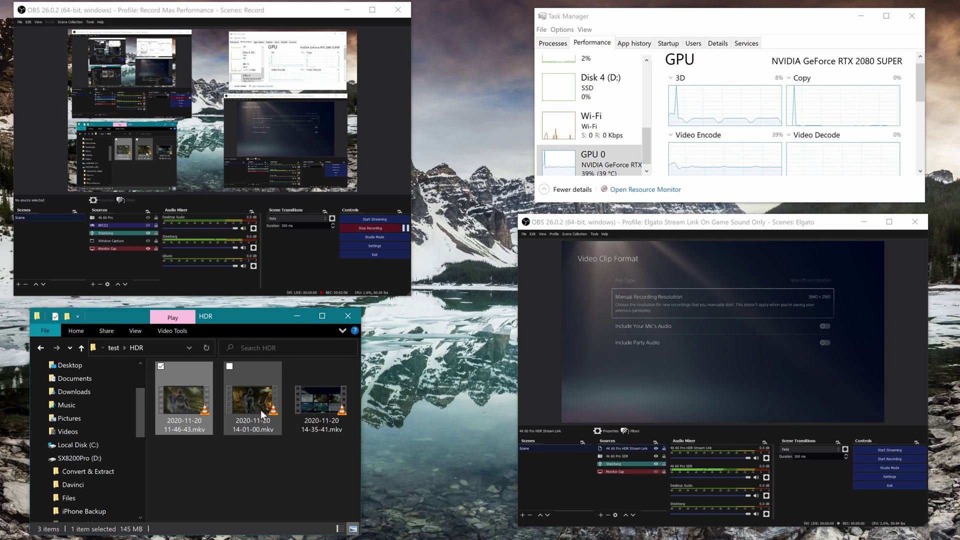
mouse_move(268, 433)
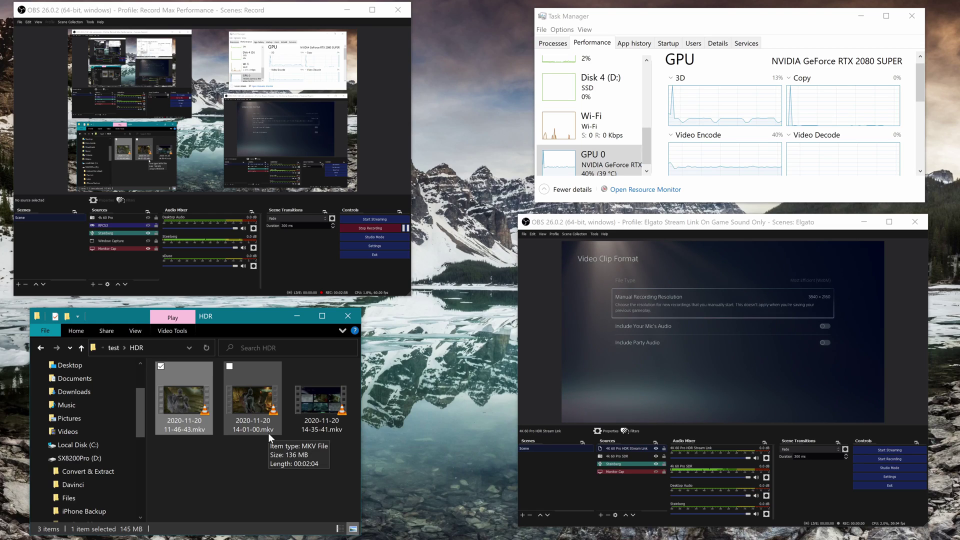
left_click(331, 417)
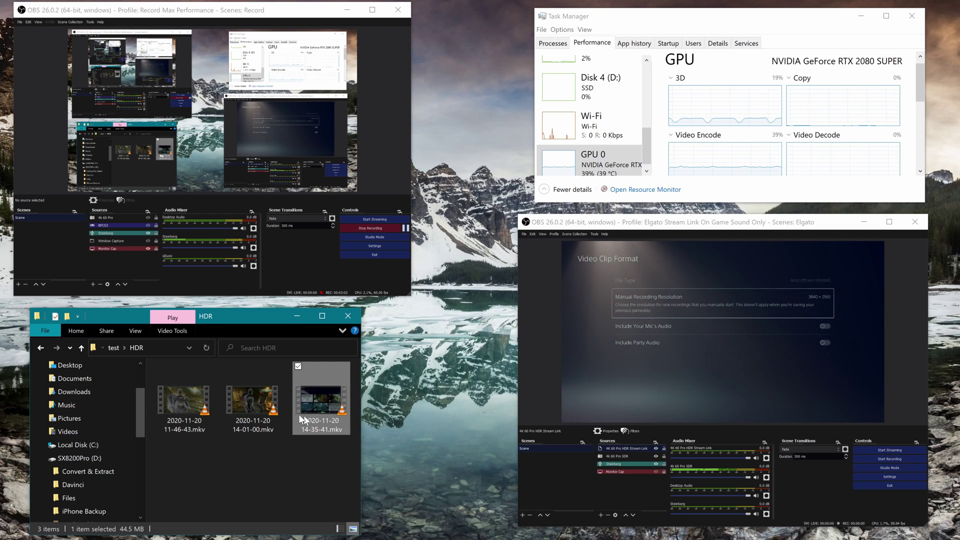
double_click(248, 404)
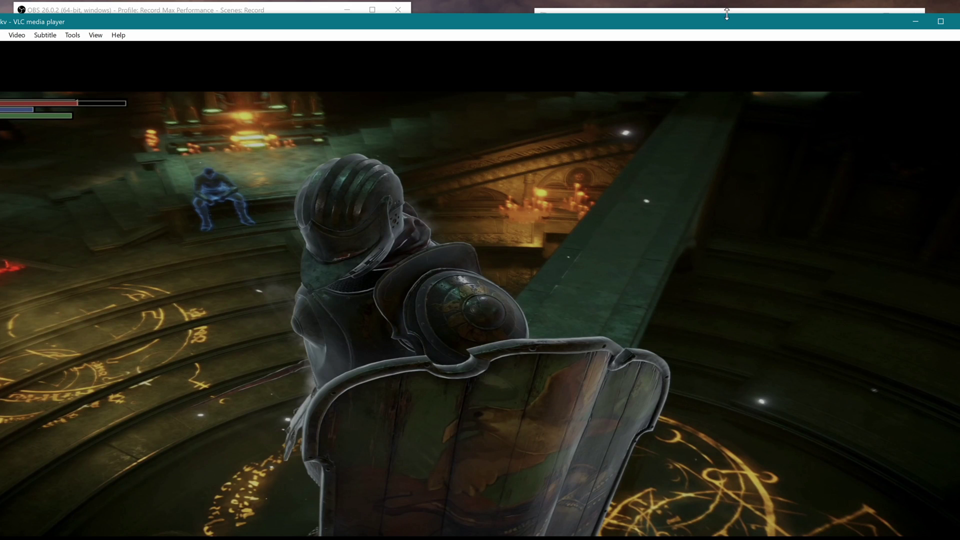
left_click_drag(726, 14, 640, 206)
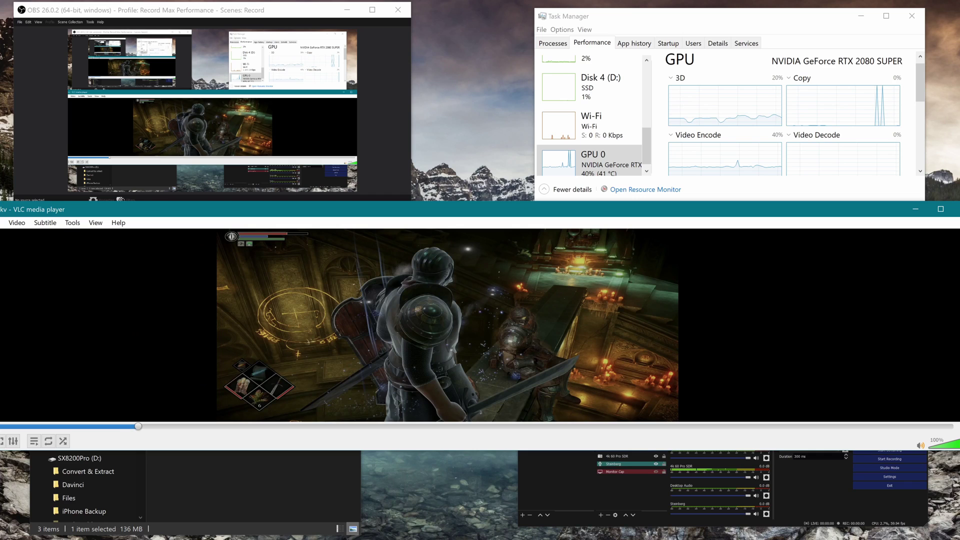
left_click_drag(959, 253, 363, 253)
left_click(355, 209)
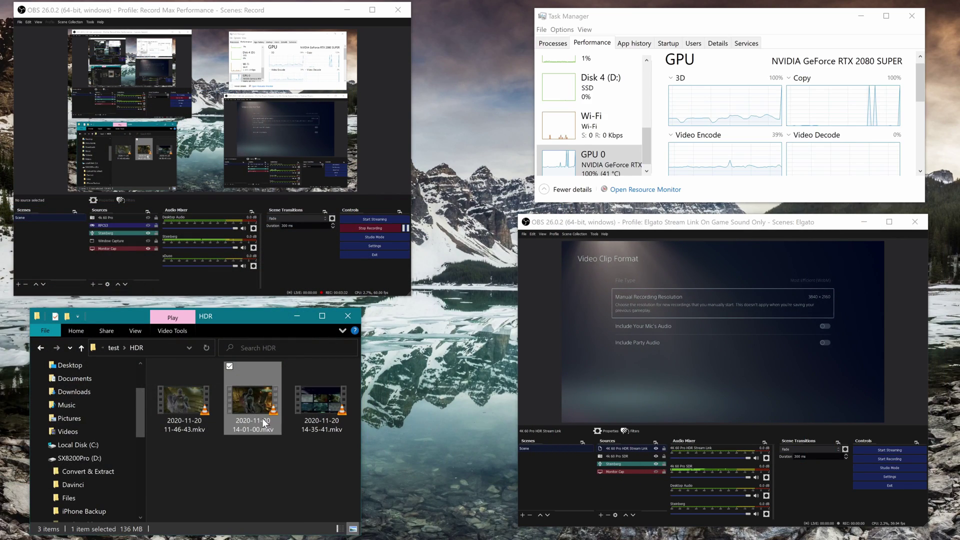
Enlarge the HDR folder window so it shows more of the folder path and contents.
left_click(220, 468)
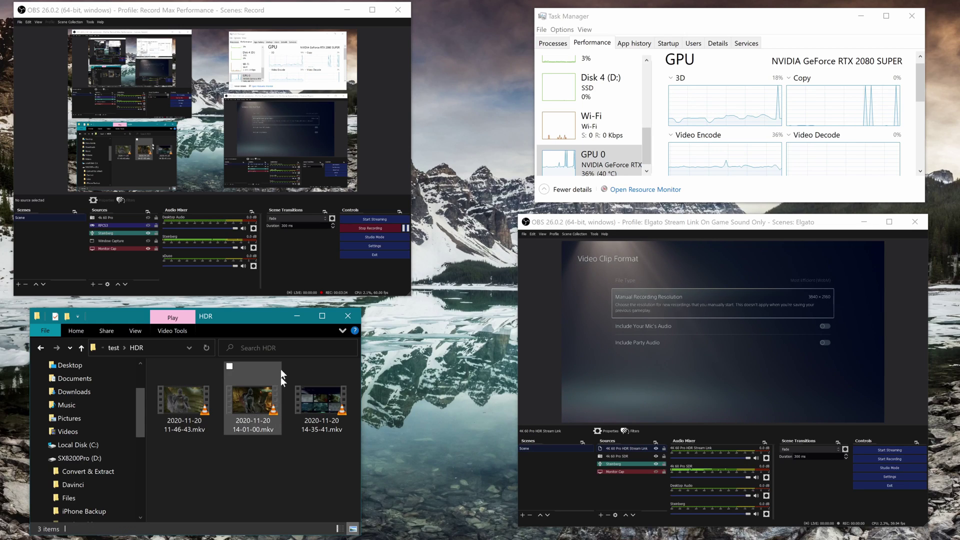
left_click_drag(359, 310, 470, 280)
right_click(410, 421)
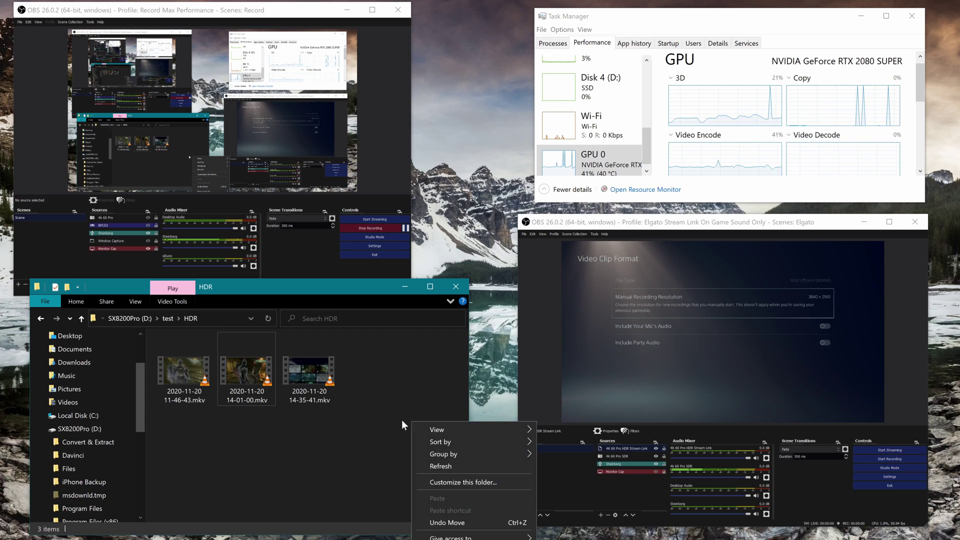
key("Escape")
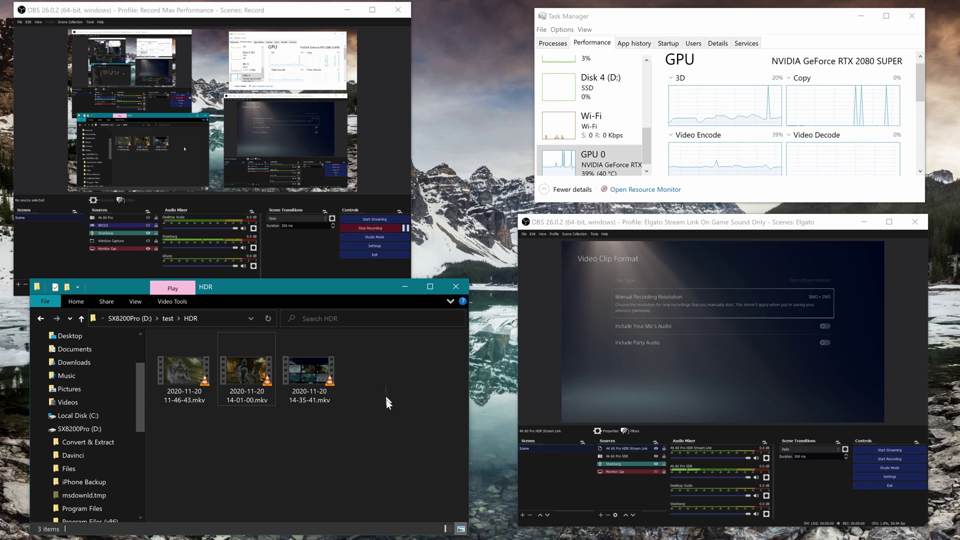
Enlarge the video thumbnails in the HDR folder and move the folder window clear of the recording OBS window.
left_click(446, 528)
left_click(460, 529)
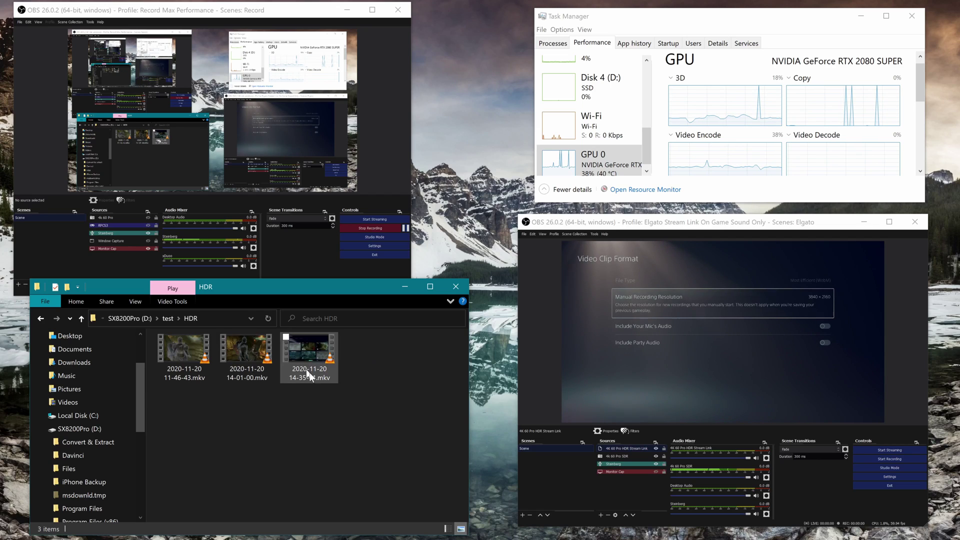
left_click(136, 298)
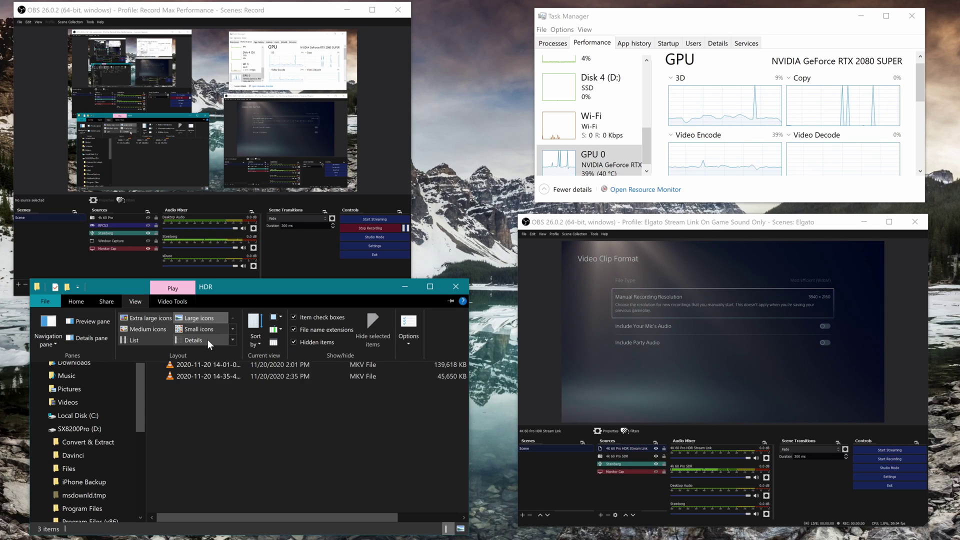
left_click(152, 319)
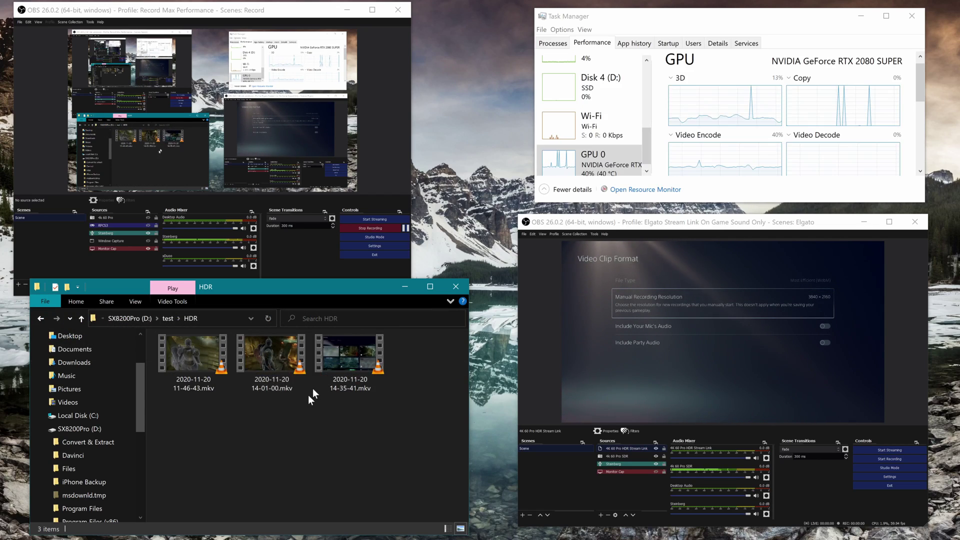
left_click_drag(352, 285, 379, 318)
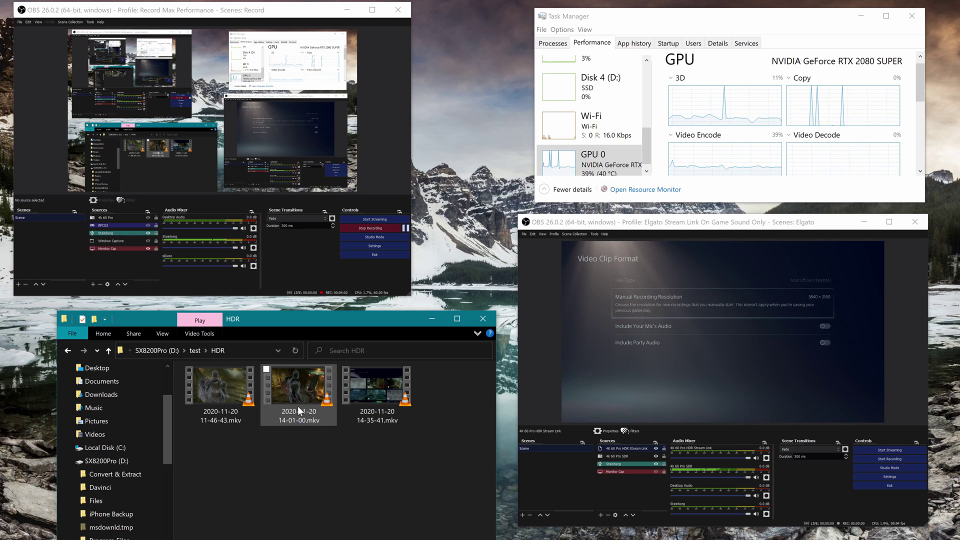
mouse_move(296, 406)
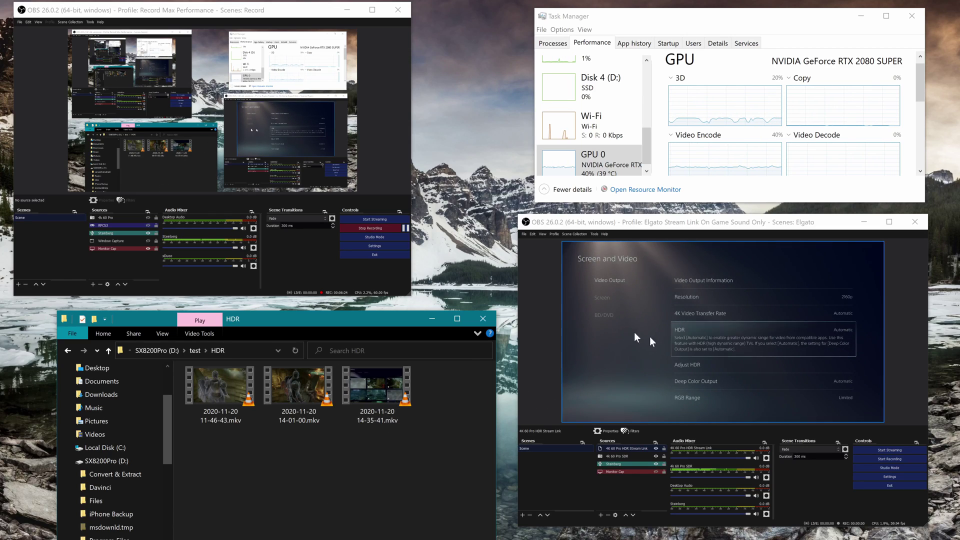
Review the recording output settings and the encoder preset options of the Elgato-profile OBS, then leave without changes.
scroll(735, 157, "down", 1)
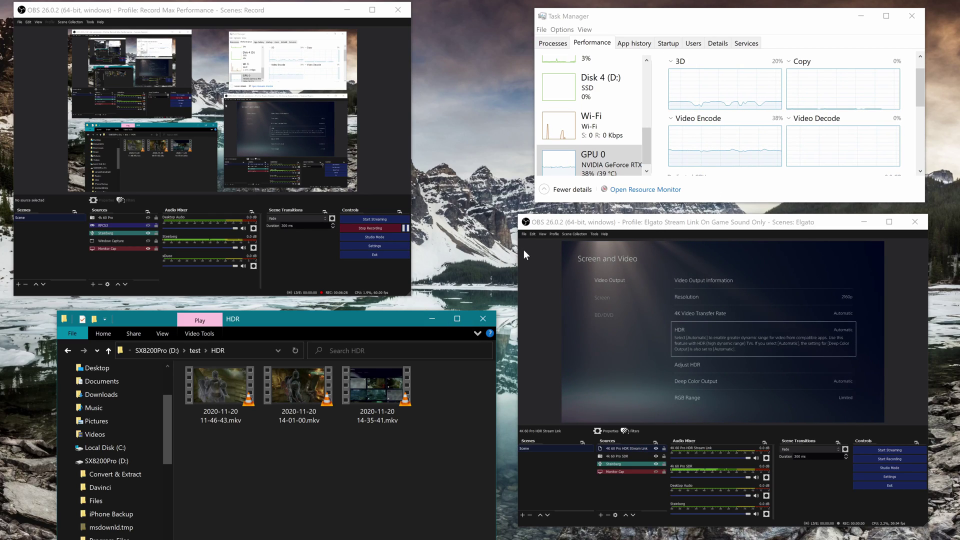
left_click(894, 480)
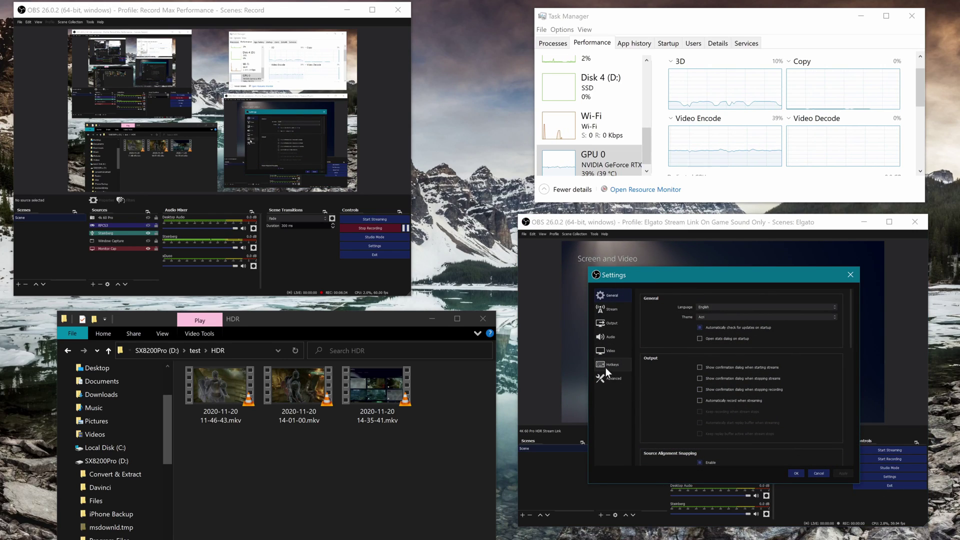
left_click(613, 318)
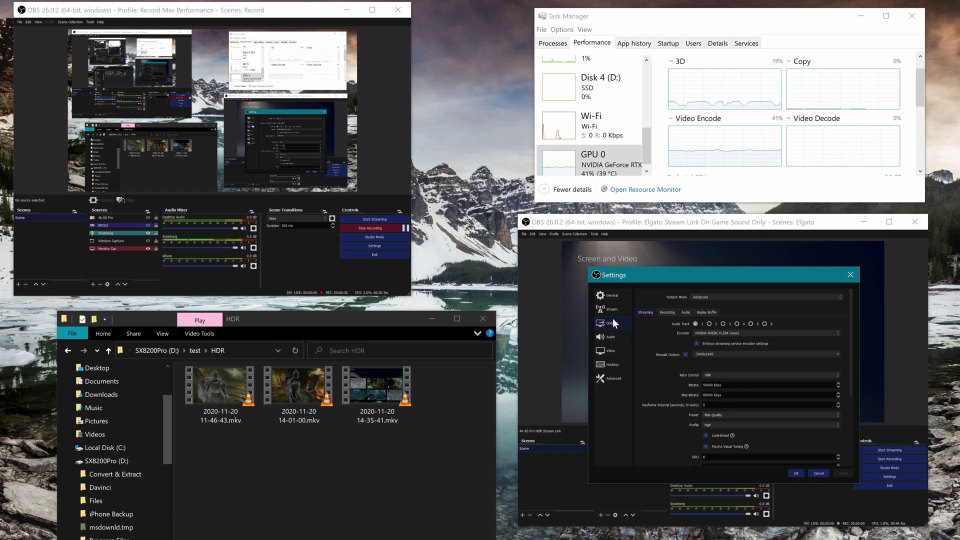
left_click(669, 312)
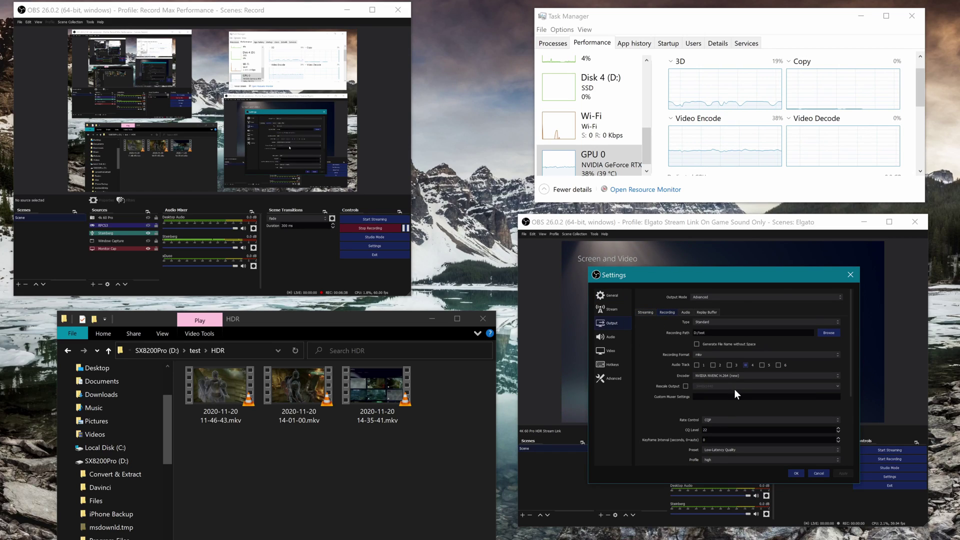
scroll(735, 390, "down", 3)
left_click(735, 368)
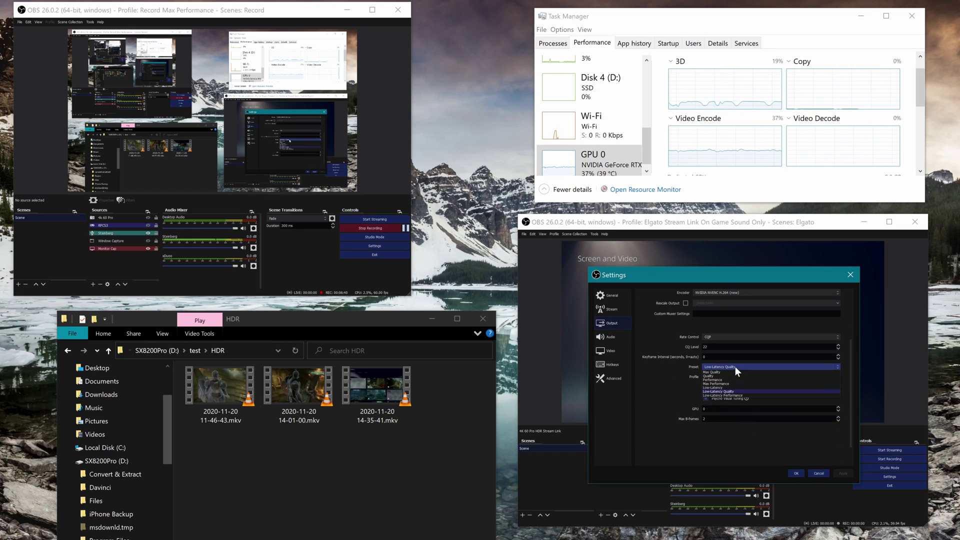
left_click(735, 367)
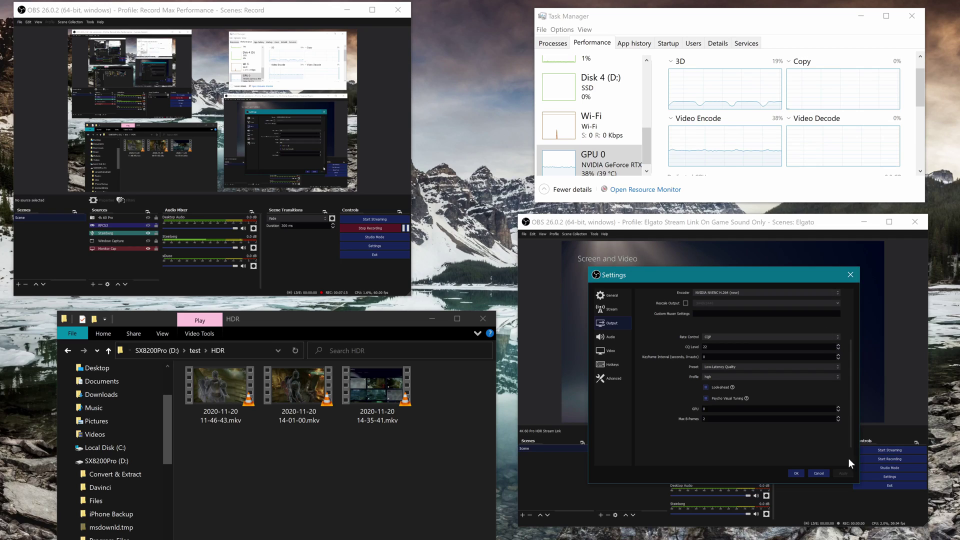
left_click(818, 472)
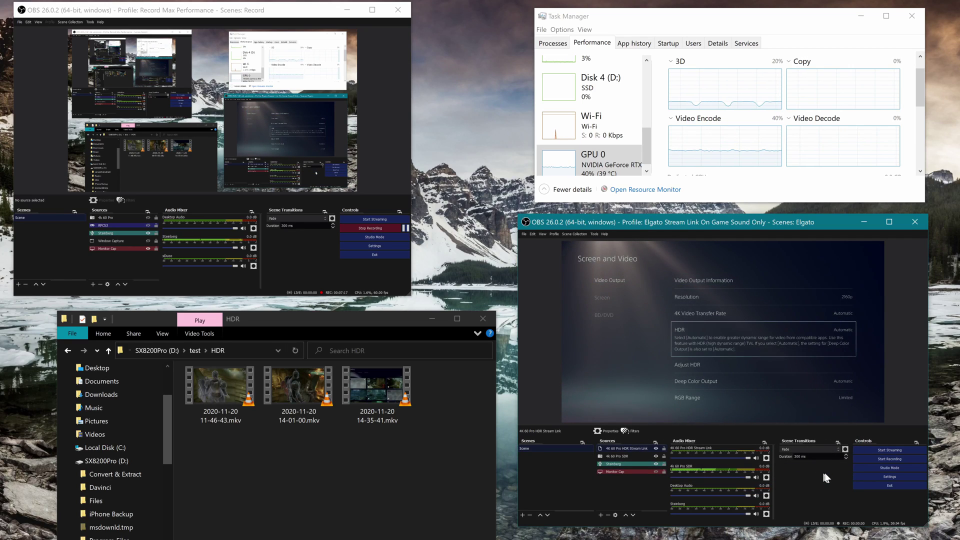
Review the CQ level and preset in the Elgato profile's recording output settings again and close the settings.
left_click(881, 478)
left_click(613, 321)
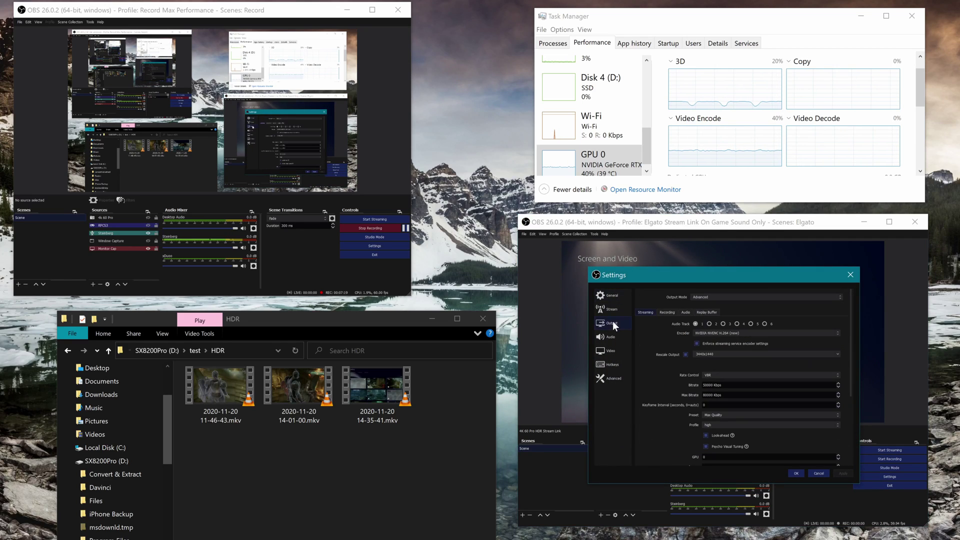
left_click(665, 312)
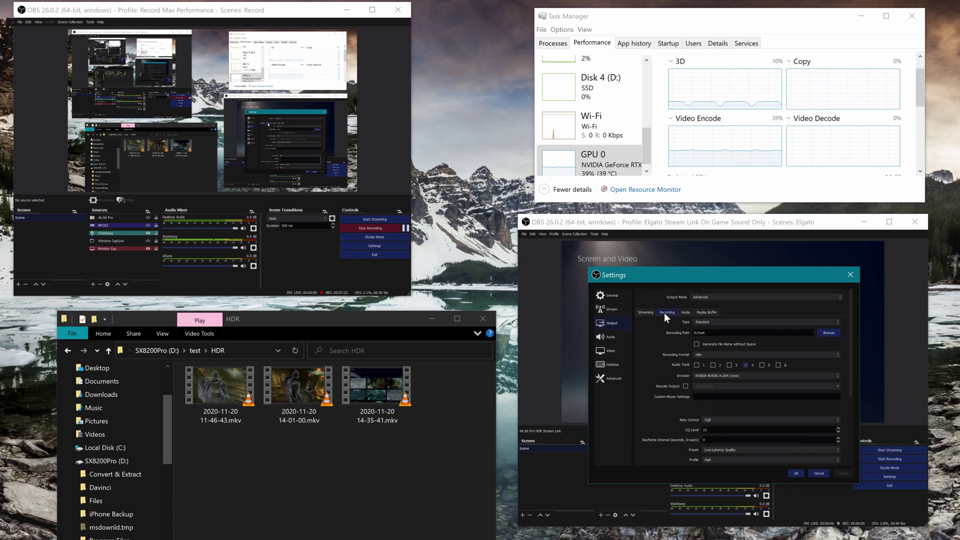
left_click(704, 430)
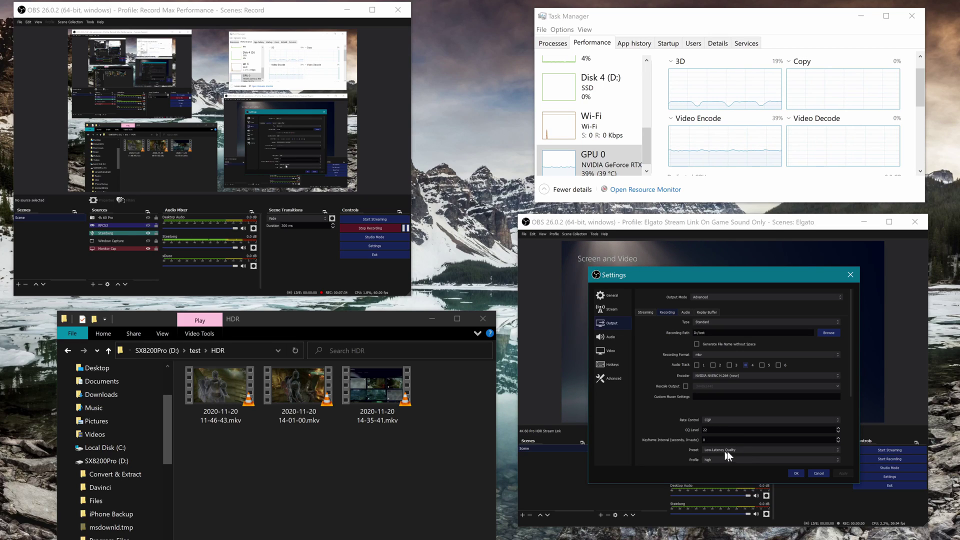
left_click(797, 473)
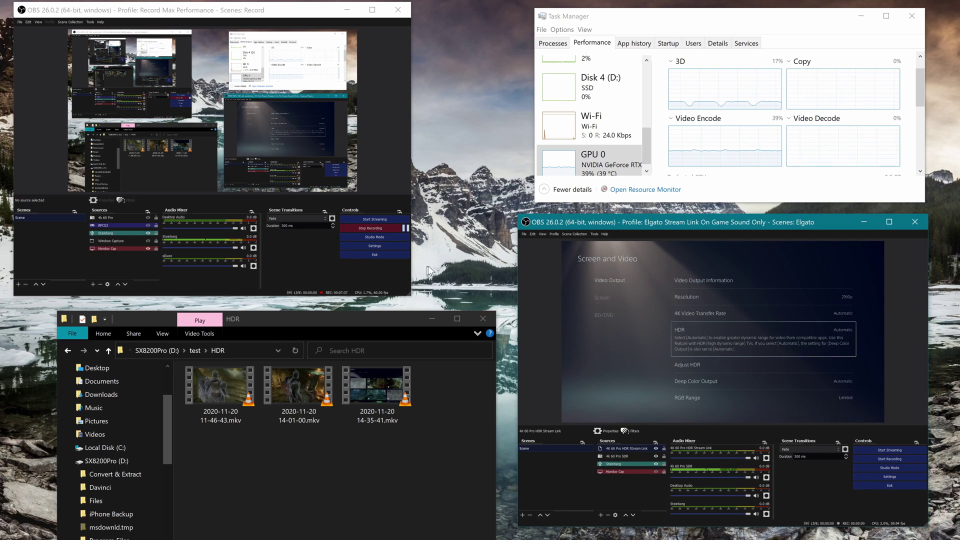
Start recording in the Elgato-profile OBS and hide its 4K 60 Pro HDR Stream Link source.
left_click(898, 458)
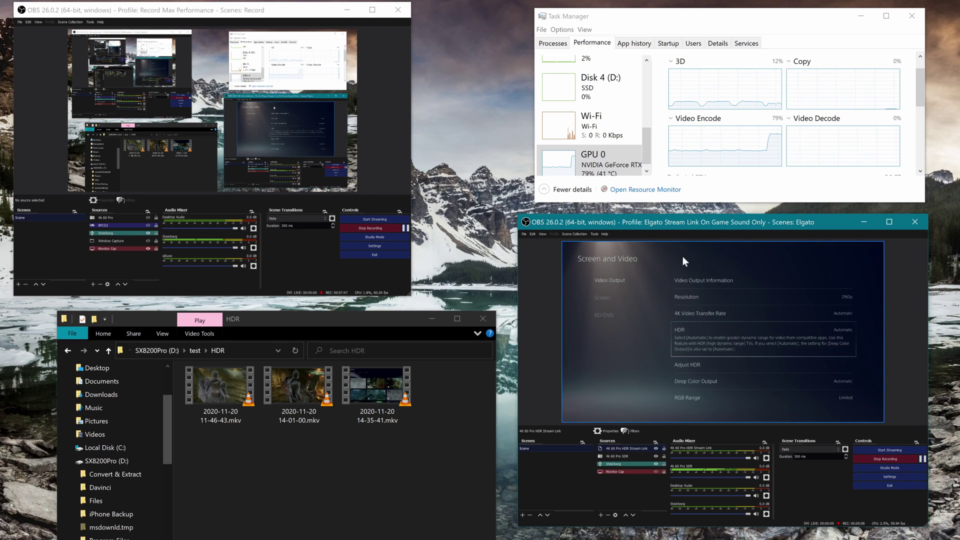
left_click(656, 447)
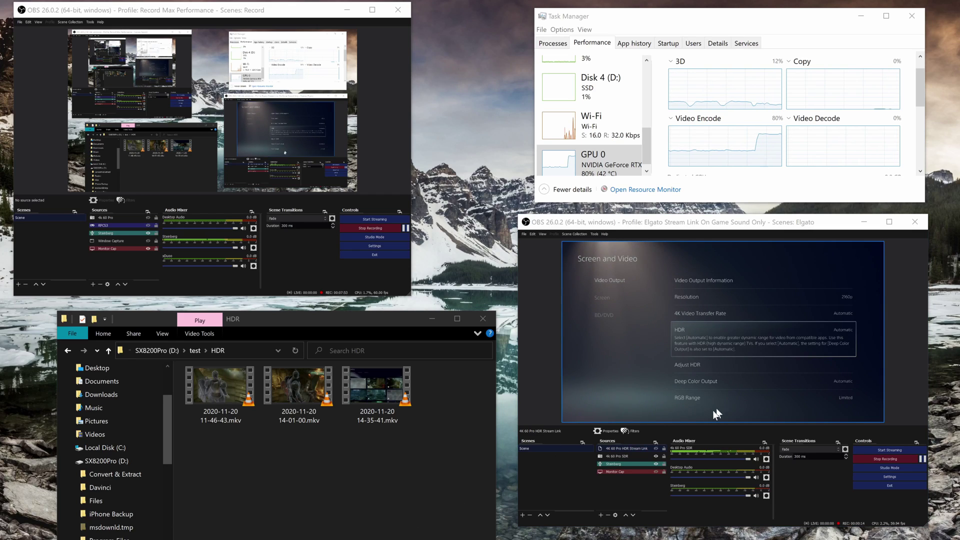
left_click_drag(780, 219, 808, 229)
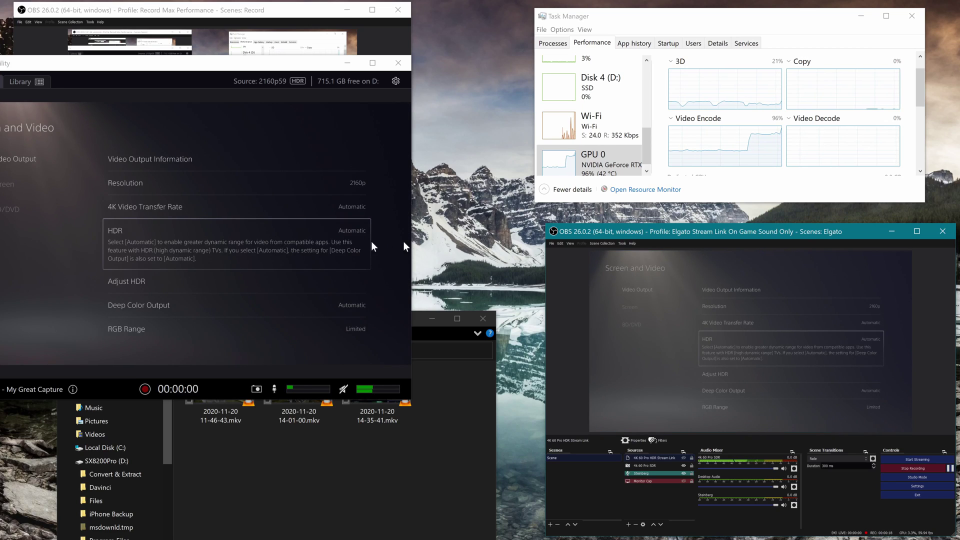
Stop the recording in the Elgato-profile OBS and move the 4K Capture Utility window fully into view.
left_click(710, 280)
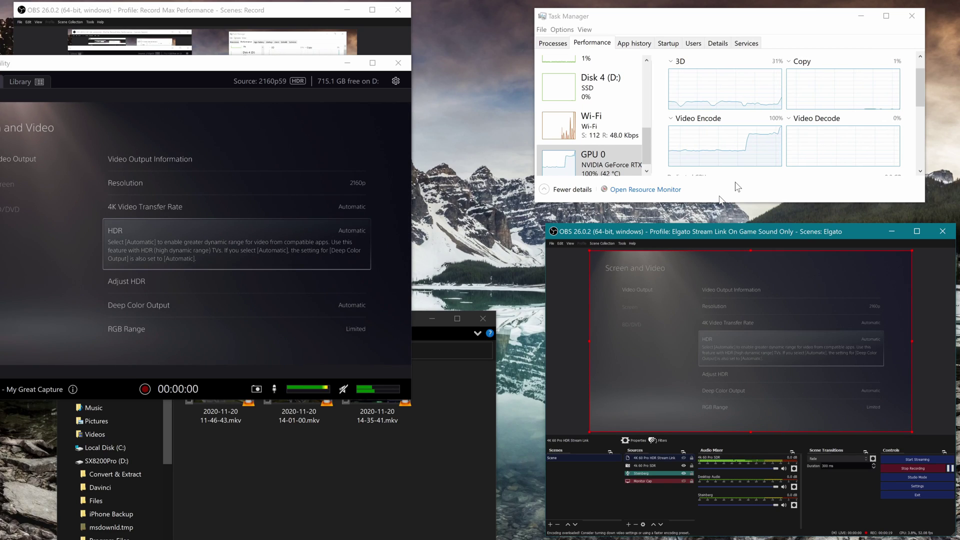
left_click(908, 469)
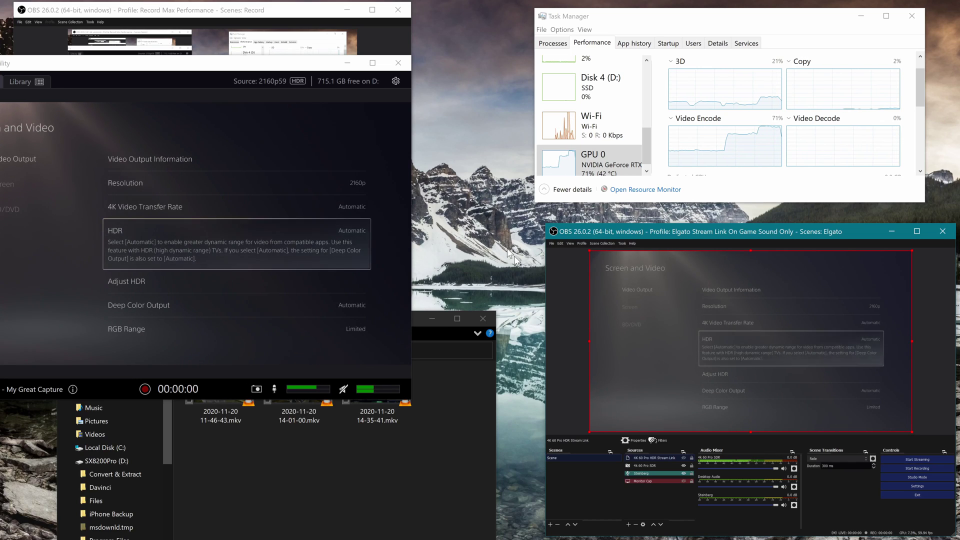
left_click_drag(335, 73, 398, 170)
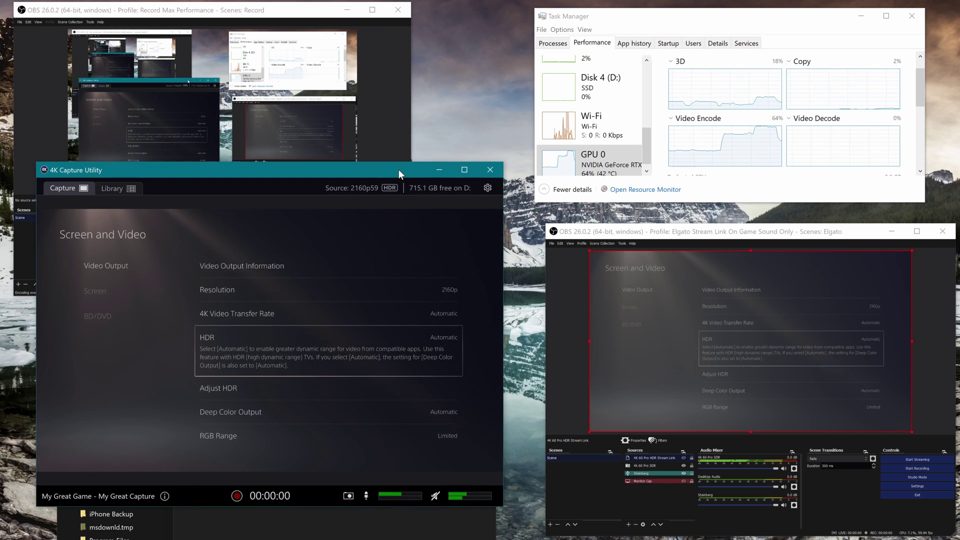
Switch the visible source in the Elgato-profile OBS from 4K 60 Pro SDR to 4K 60 Pro HDR Stream Link and back.
left_click(683, 465)
left_click(684, 458)
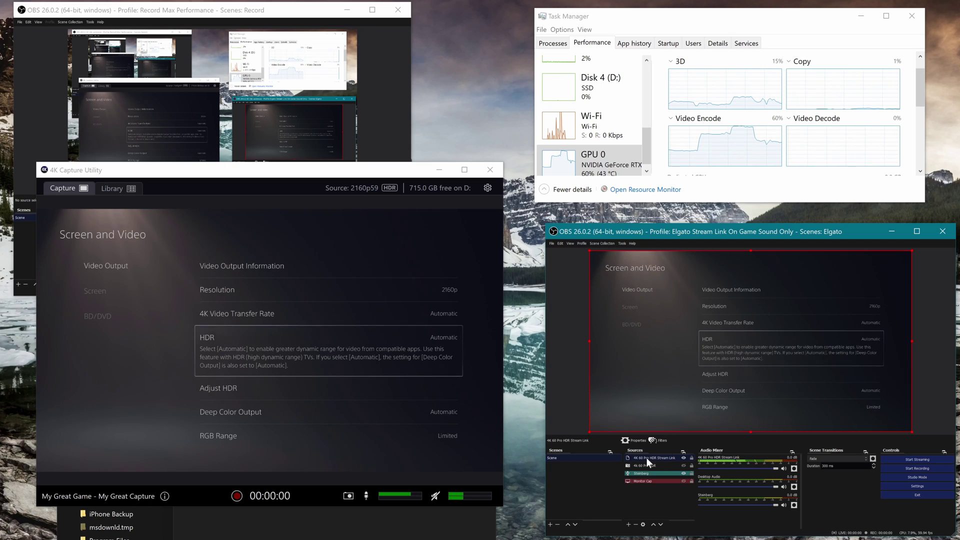
left_click(683, 464)
left_click(684, 456)
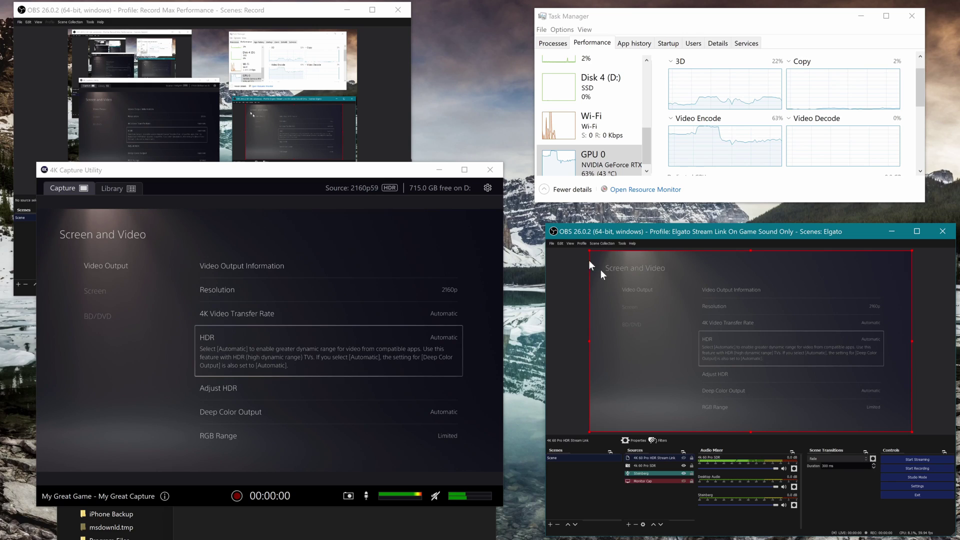
Briefly show the 4K 60 Pro HDR Stream Link source beside the repositioned 4K Capture Utility, hide it, and close the utility.
left_click_drag(364, 168, 829, 360)
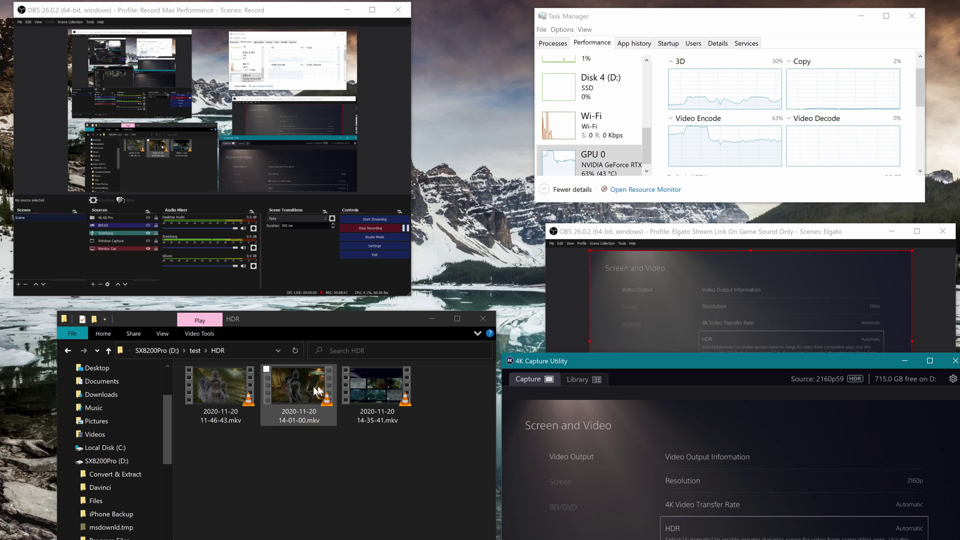
left_click_drag(566, 363, 124, 323)
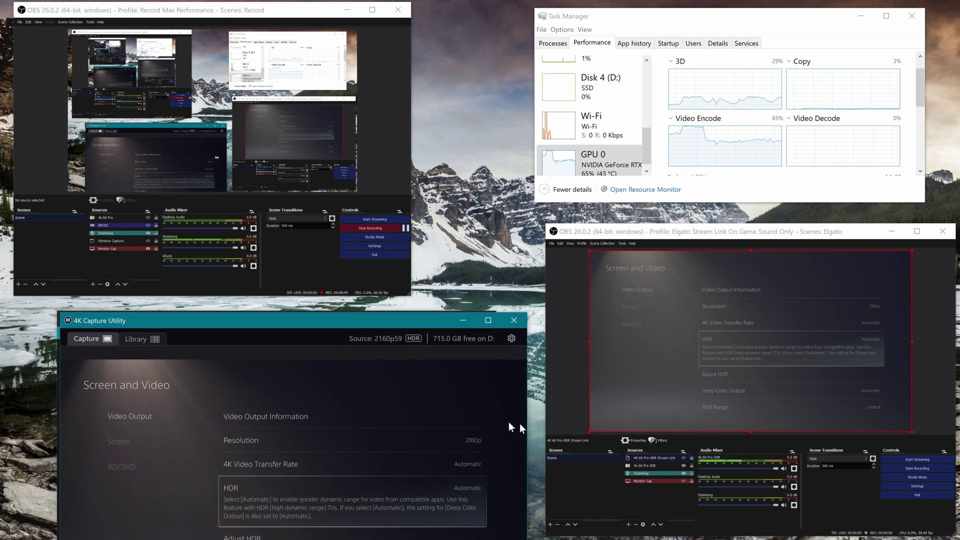
left_click(683, 457)
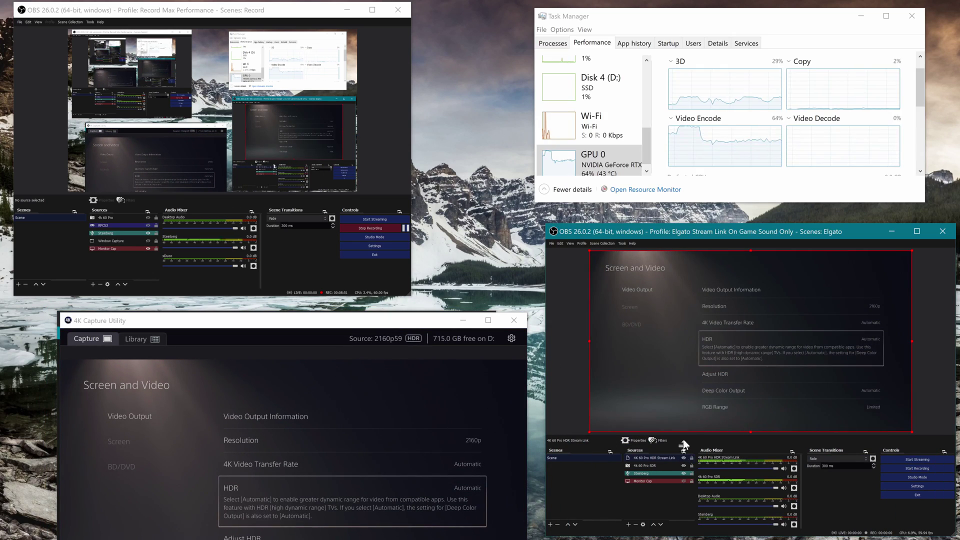
left_click_drag(375, 320, 419, 458)
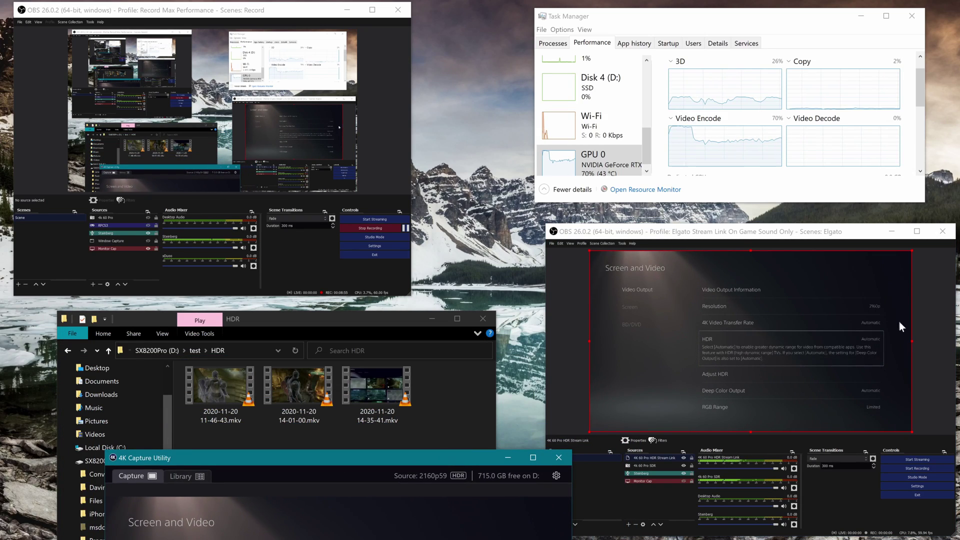
left_click(683, 459)
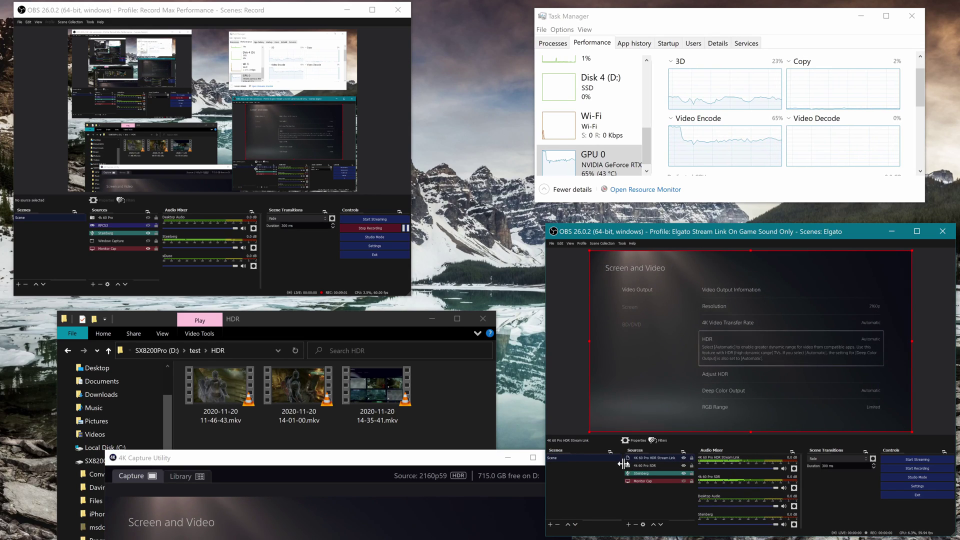
left_click(683, 458)
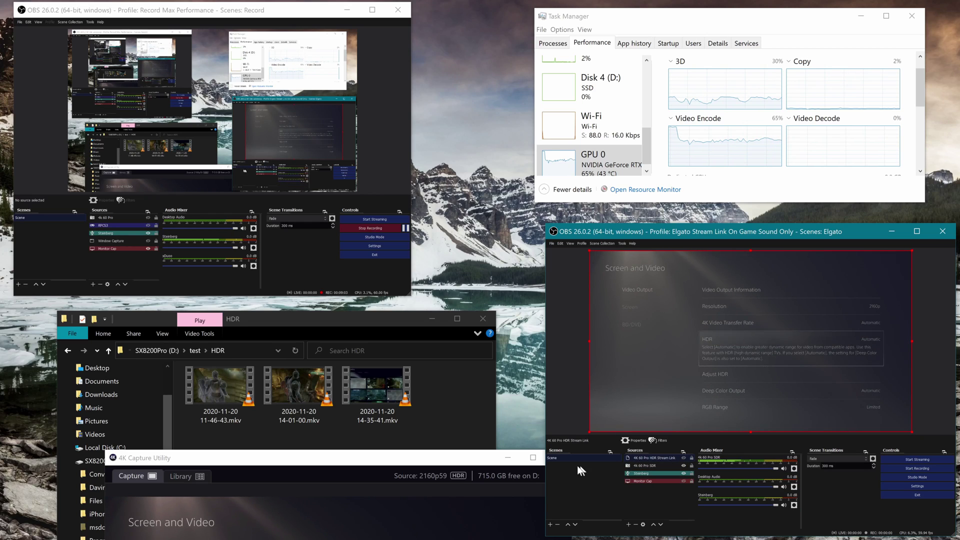
left_click(522, 458)
left_click(559, 458)
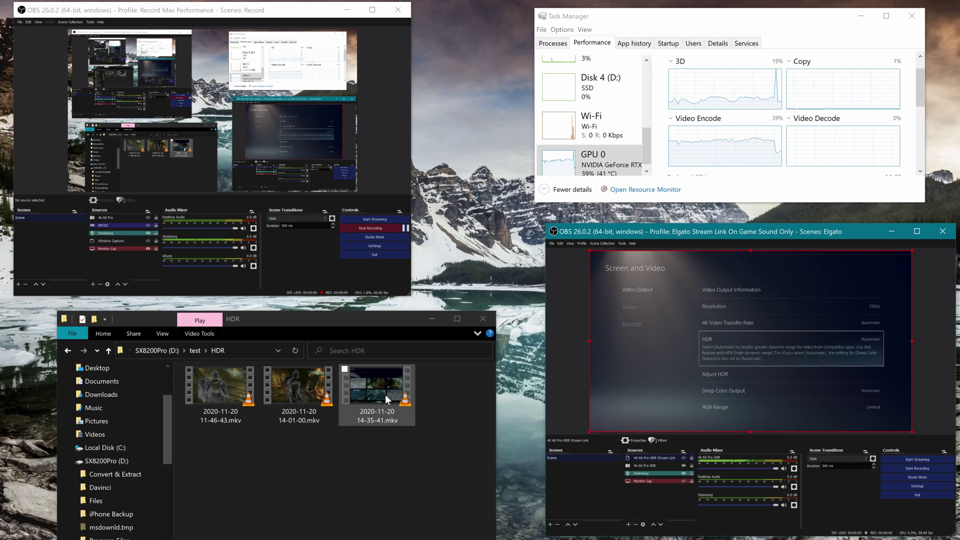
double_click(409, 403)
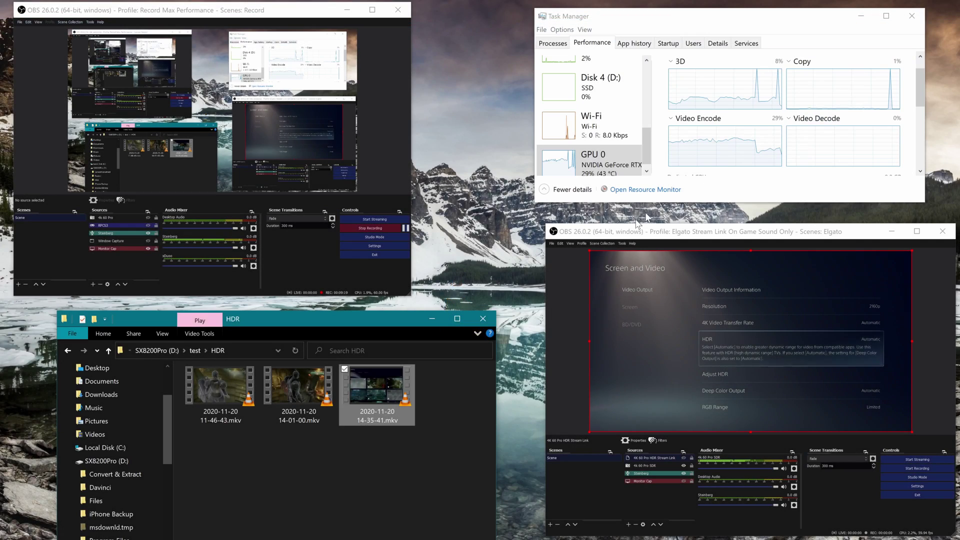
double_click(394, 403)
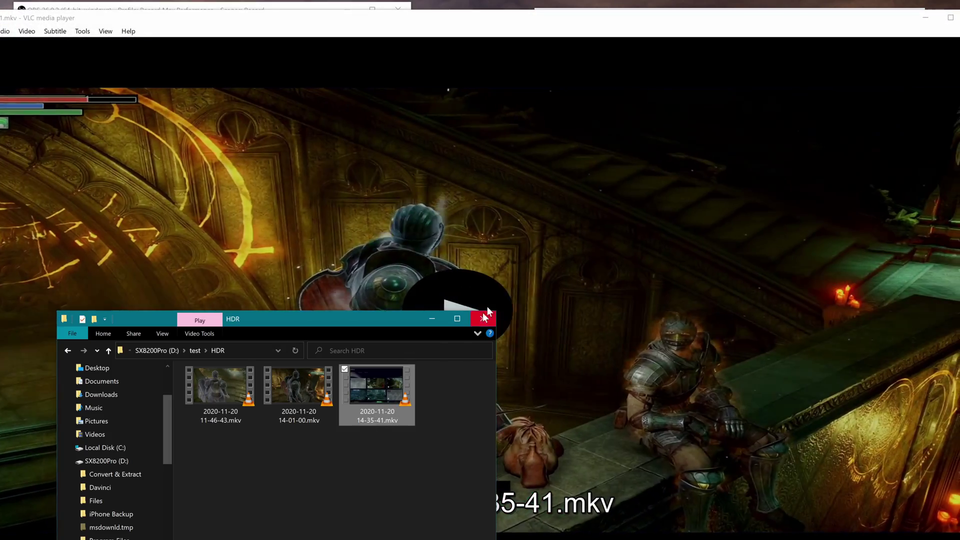
left_click(484, 317)
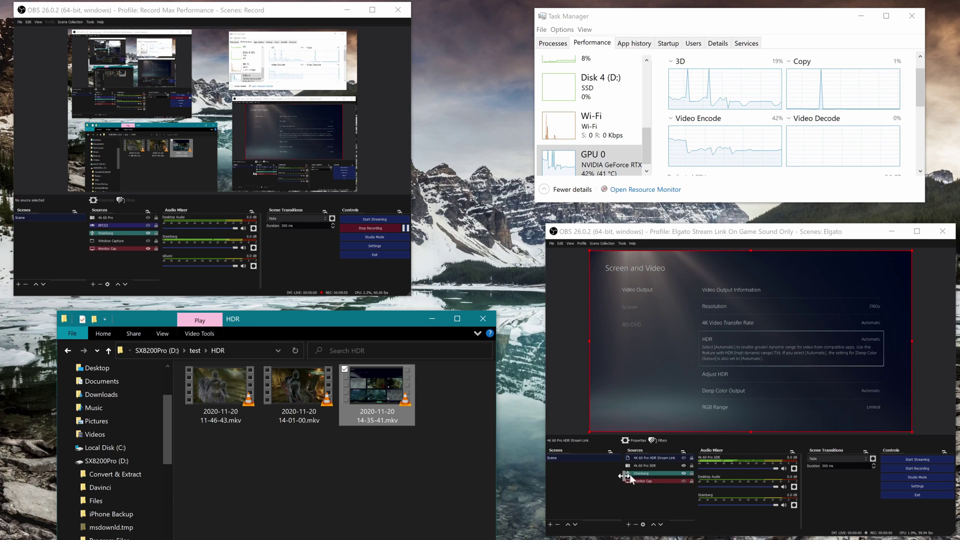
Check the encoder preset choices in the Elgato profile's recording output settings and close the settings without changing anything.
left_click(651, 465)
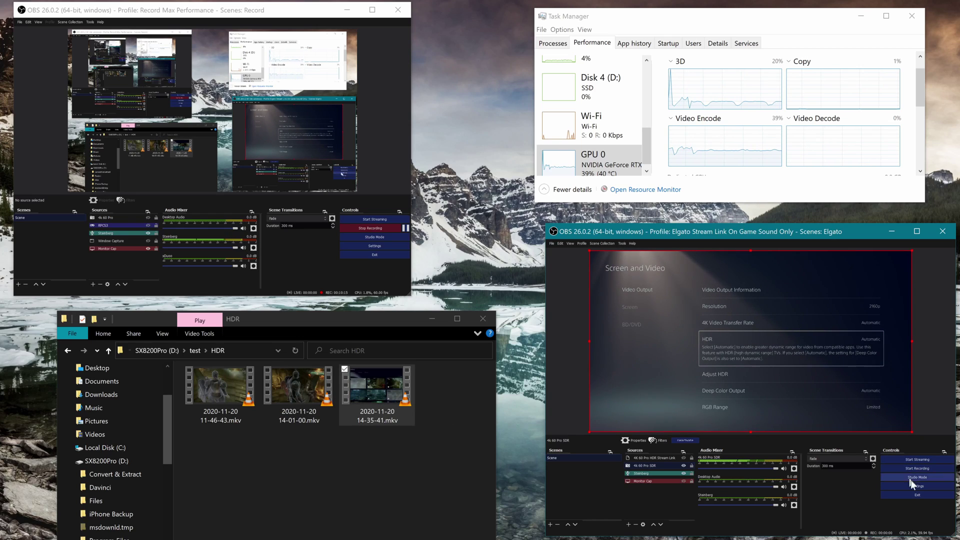
left_click(665, 457)
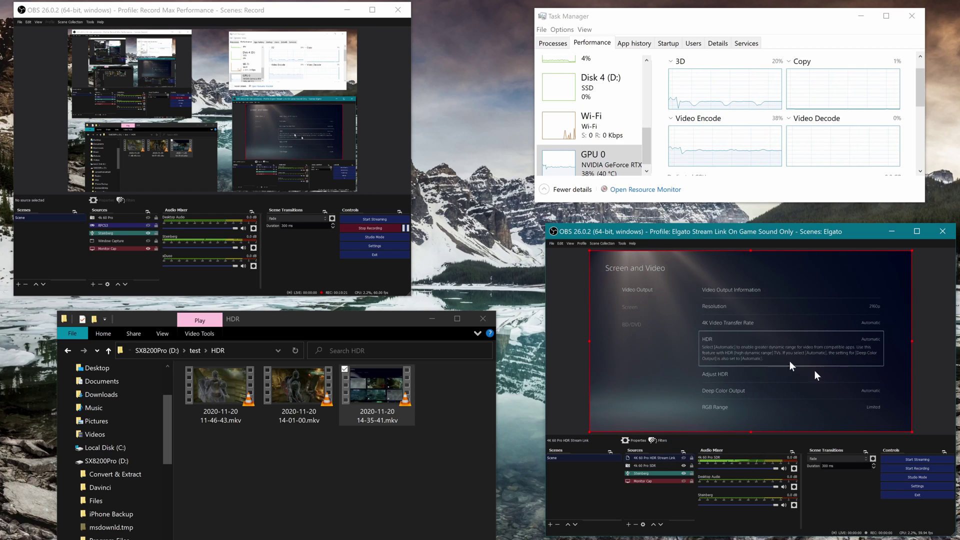
left_click(915, 483)
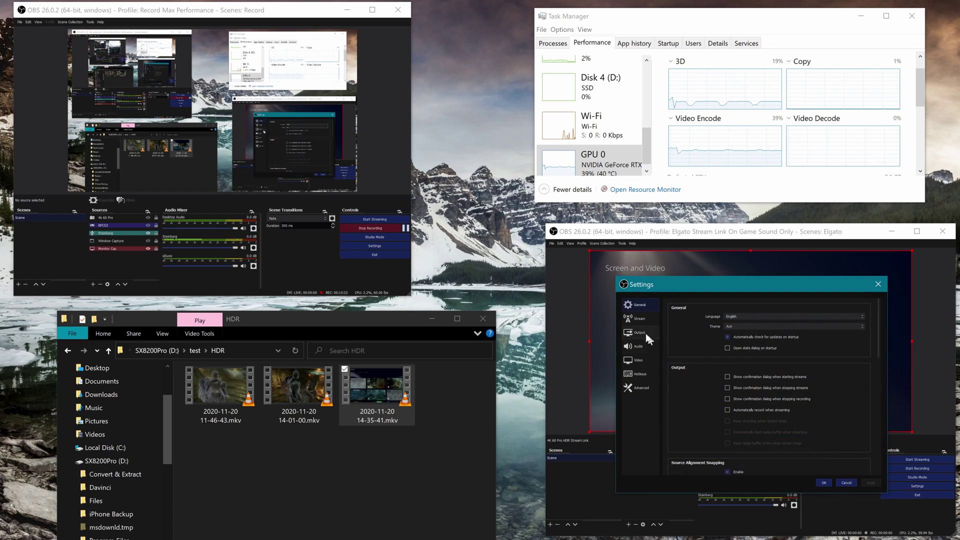
left_click(650, 332)
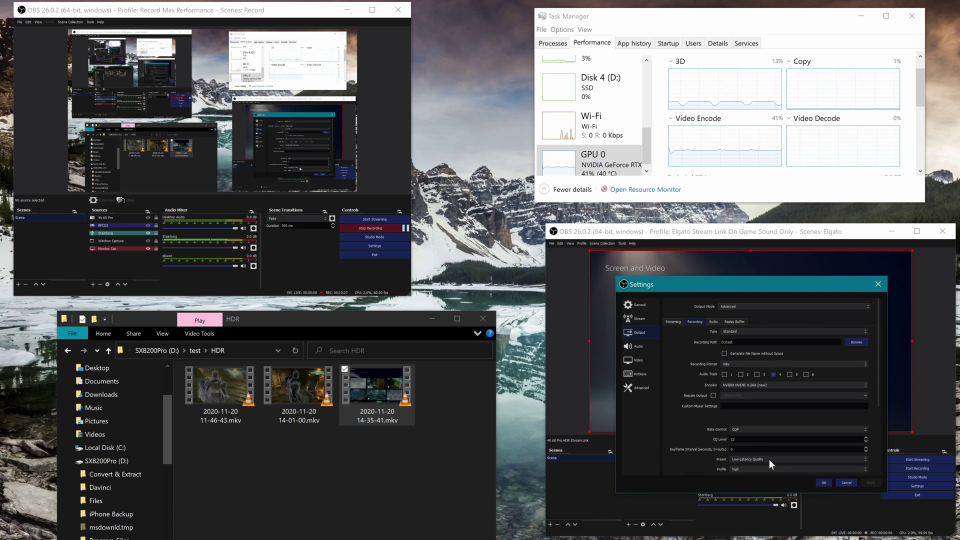
left_click(770, 458)
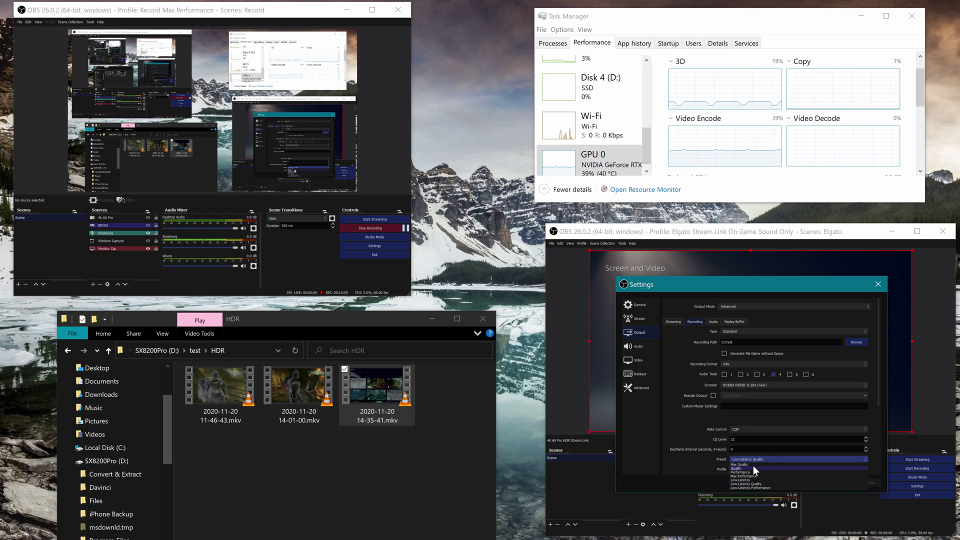
left_click(879, 283)
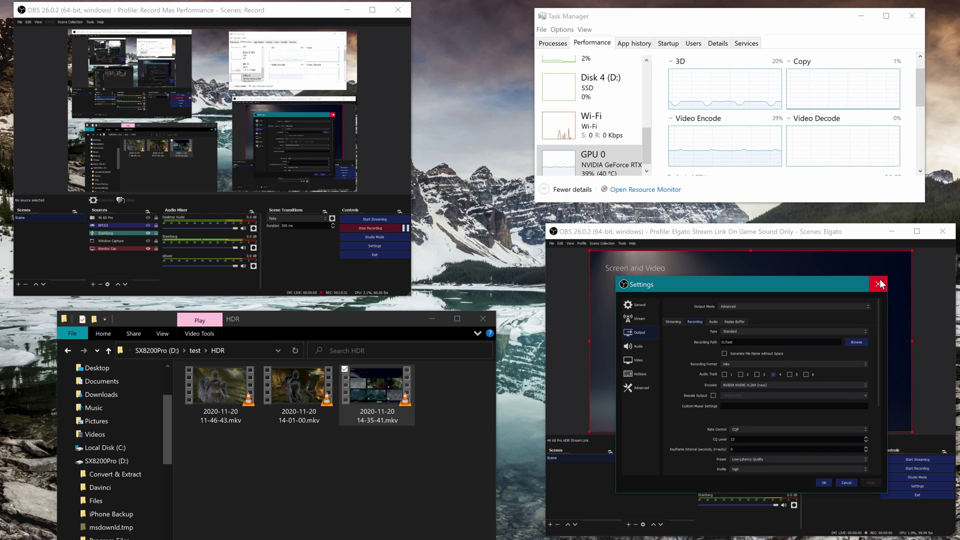
left_click(878, 283)
Select the 4K 60 Pro SDR source and move the Elgato-profile OBS window up beneath Task Manager.
left_click(678, 466)
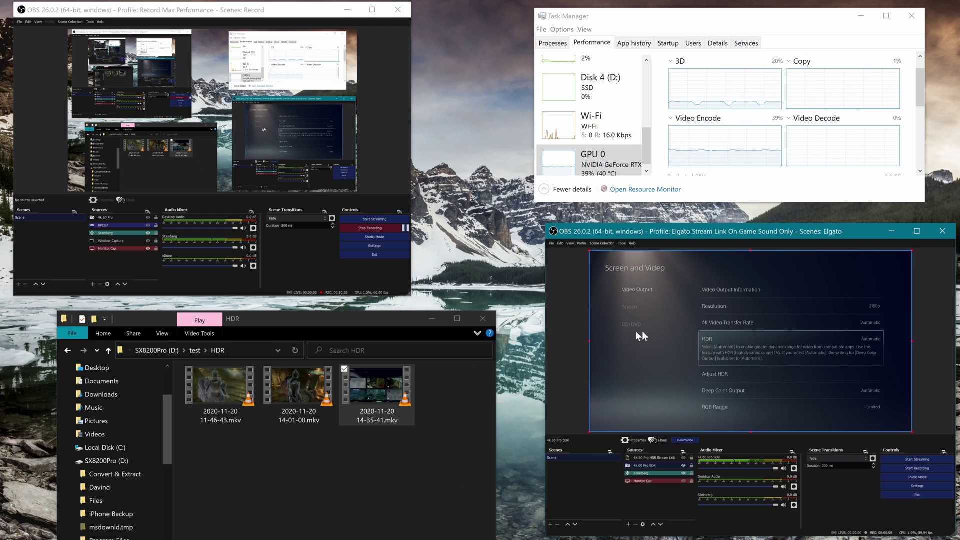
left_click_drag(704, 229, 717, 214)
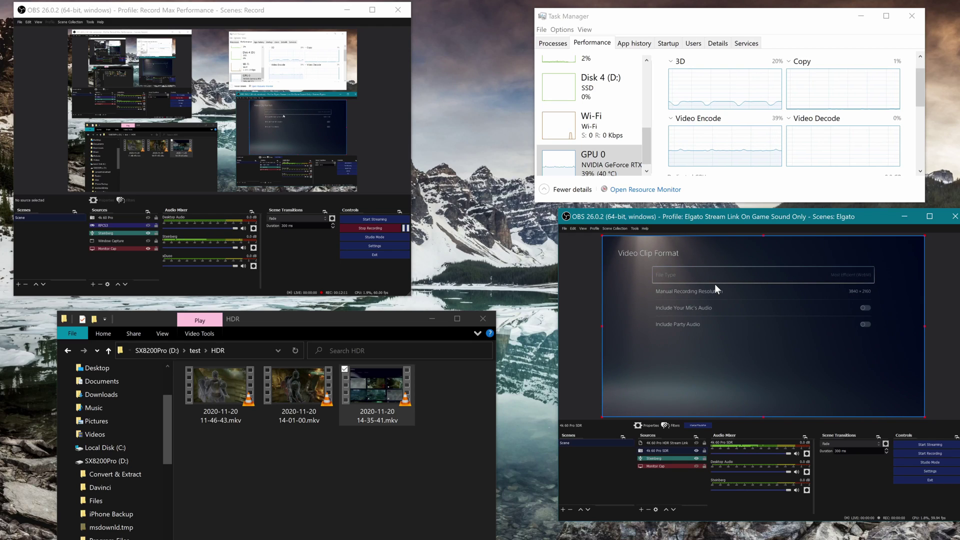
mouse_move(854, 221)
left_mouse_down()
mouse_move(870, 215)
mouse_move(857, 222)
left_mouse_up()
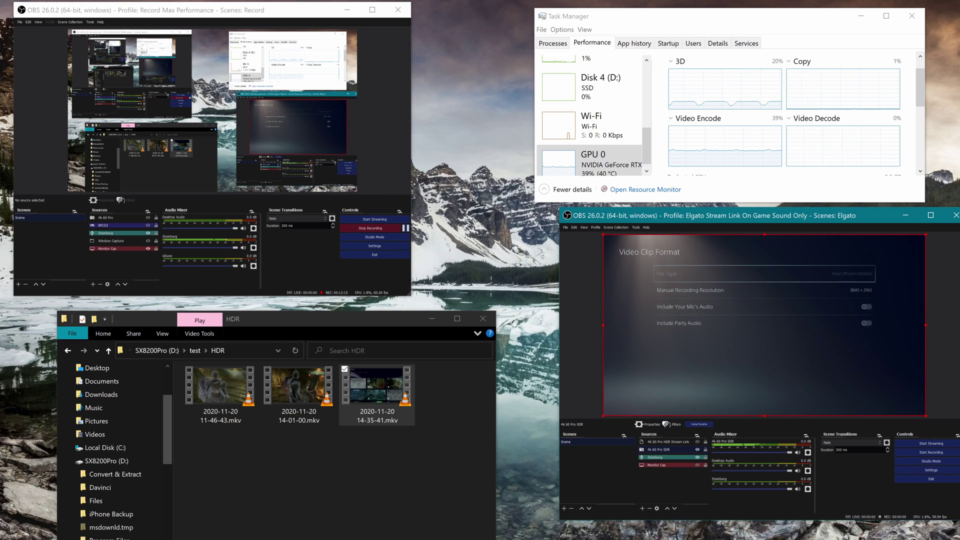
Search Windows for the HandBrake app and dismiss the search without opening it.
key("super+s")
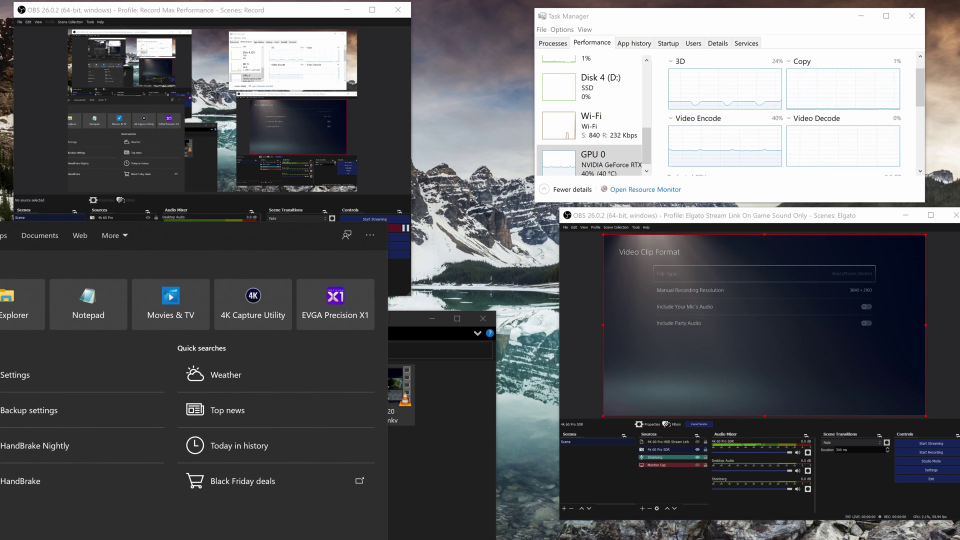
type("handbrake")
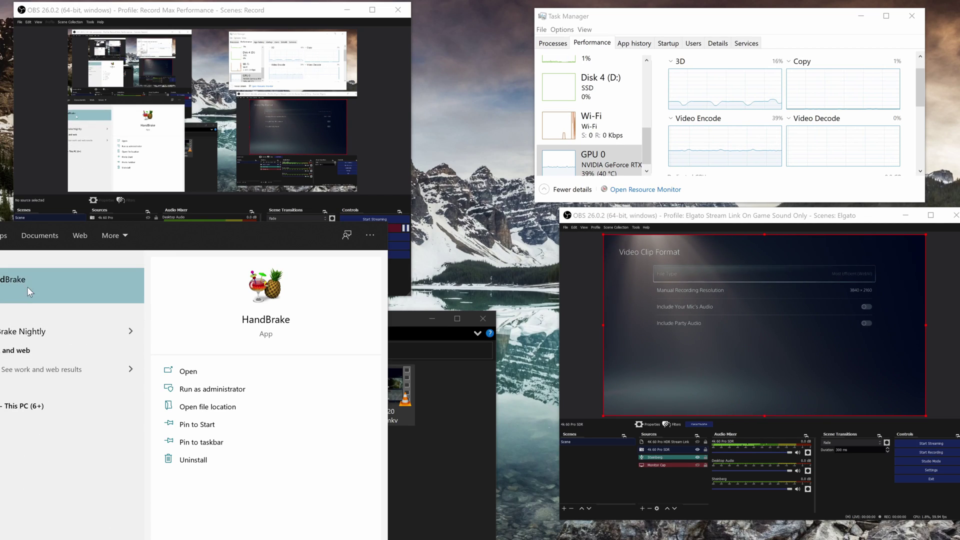
key("Escape")
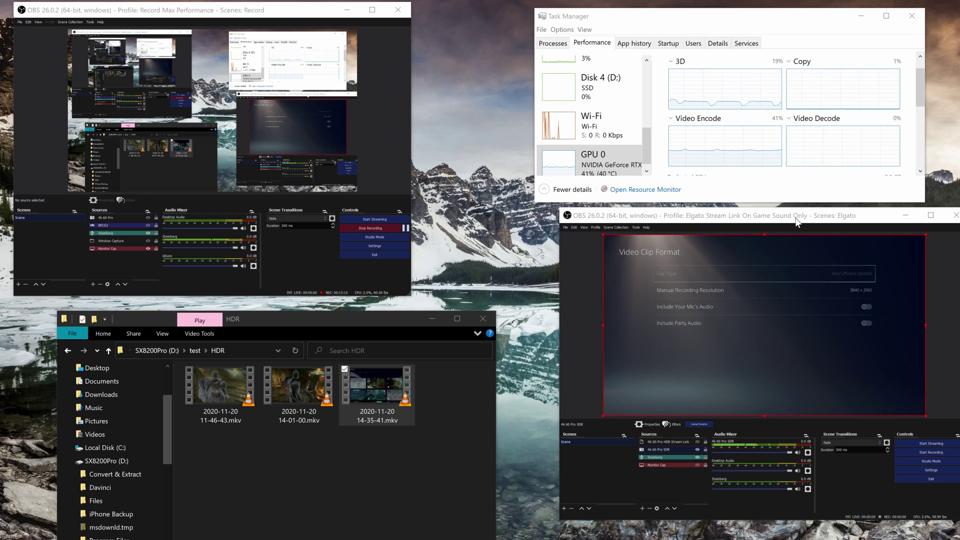
Reposition the Elgato-profile OBS window below Task Manager so that all of its recording controls are on screen.
left_click_drag(795, 218, 801, 223)
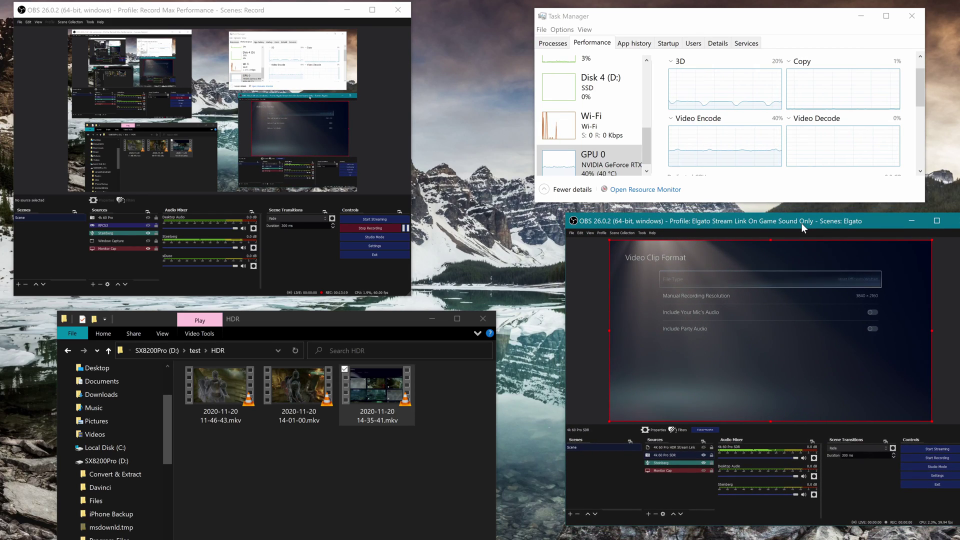
left_click_drag(802, 223, 747, 219)
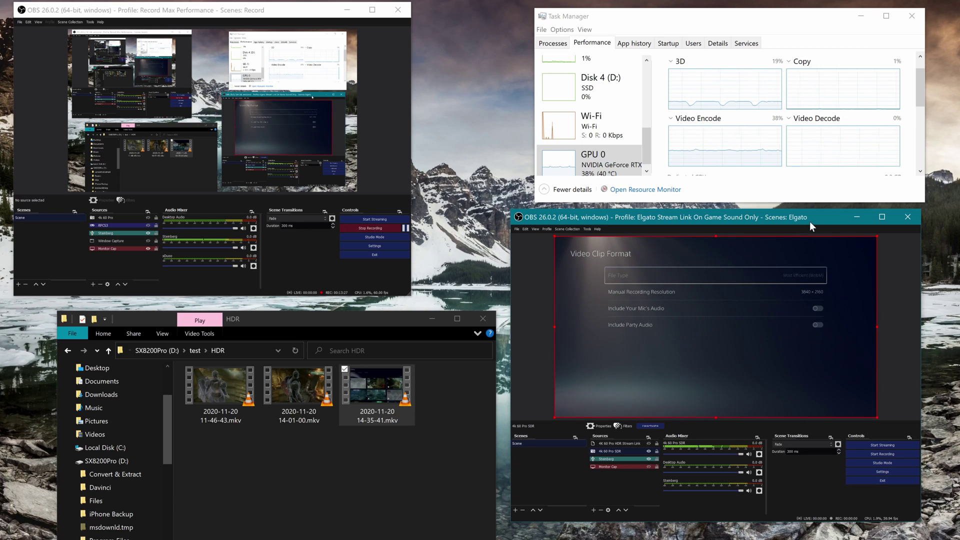
left_click_drag(810, 223, 848, 226)
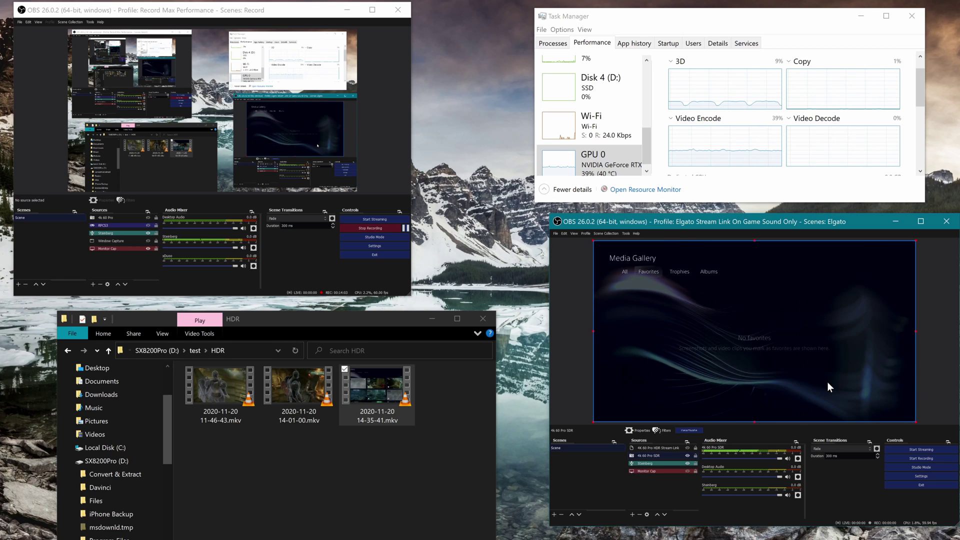
Record a short clip of the console gameplay in the Elgato-profile OBS, stop the recording, and shift its window slightly.
left_click(928, 458)
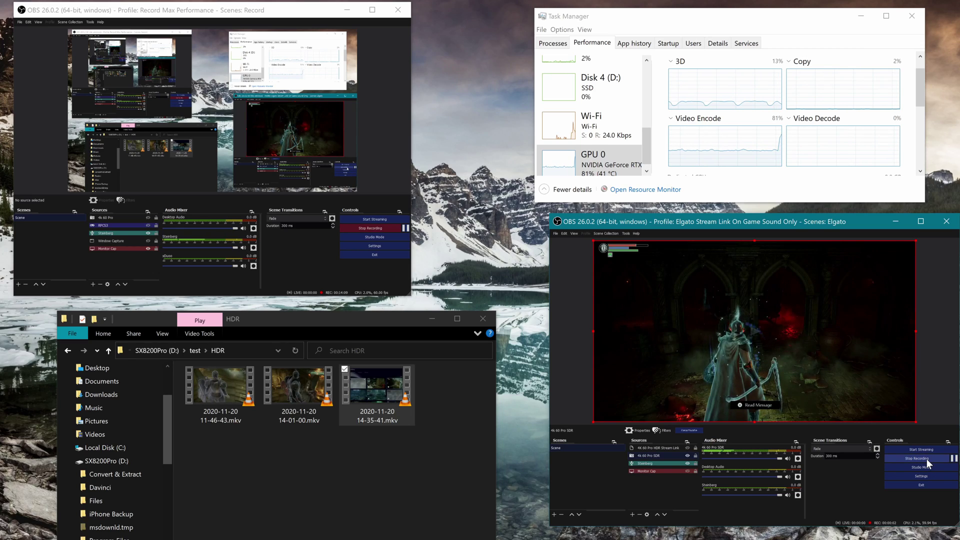
left_click(926, 459)
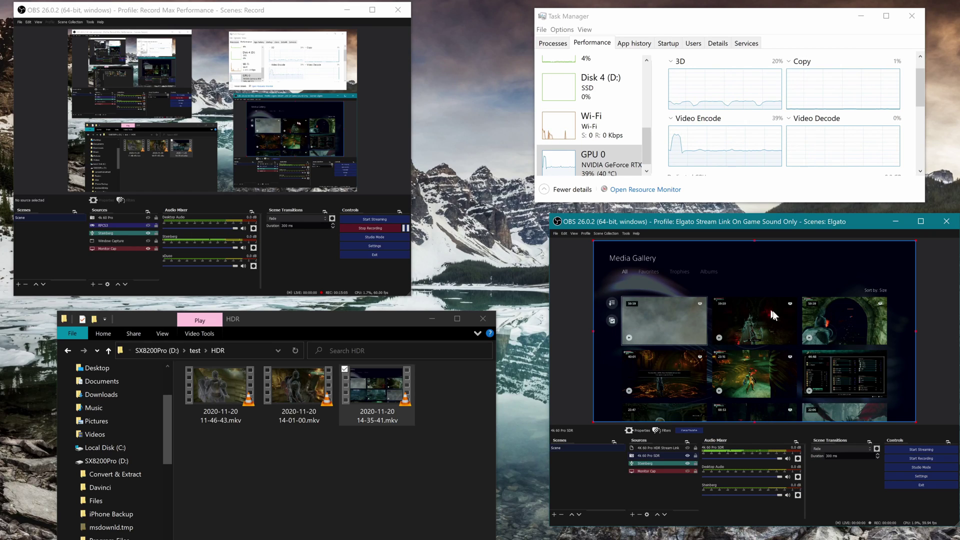
left_click_drag(854, 223, 863, 215)
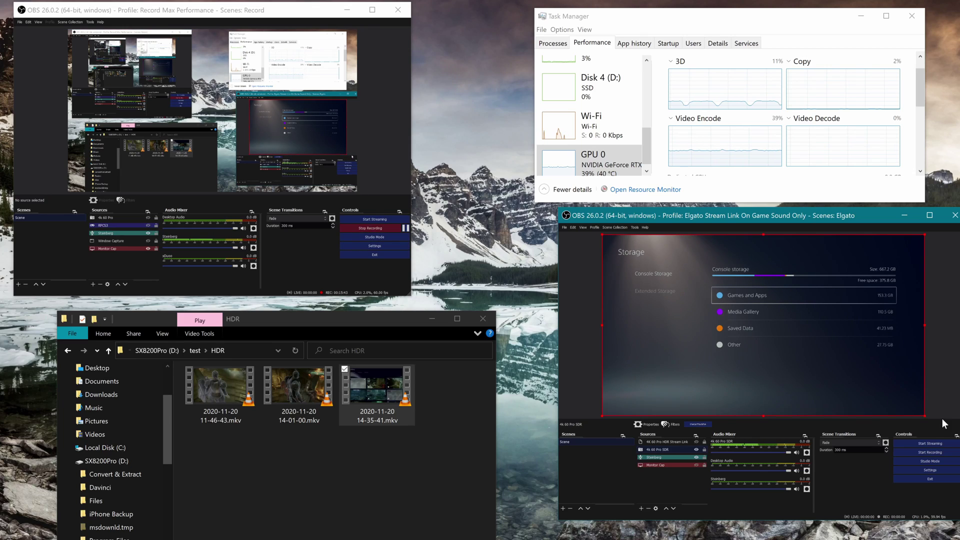
left_click(908, 408)
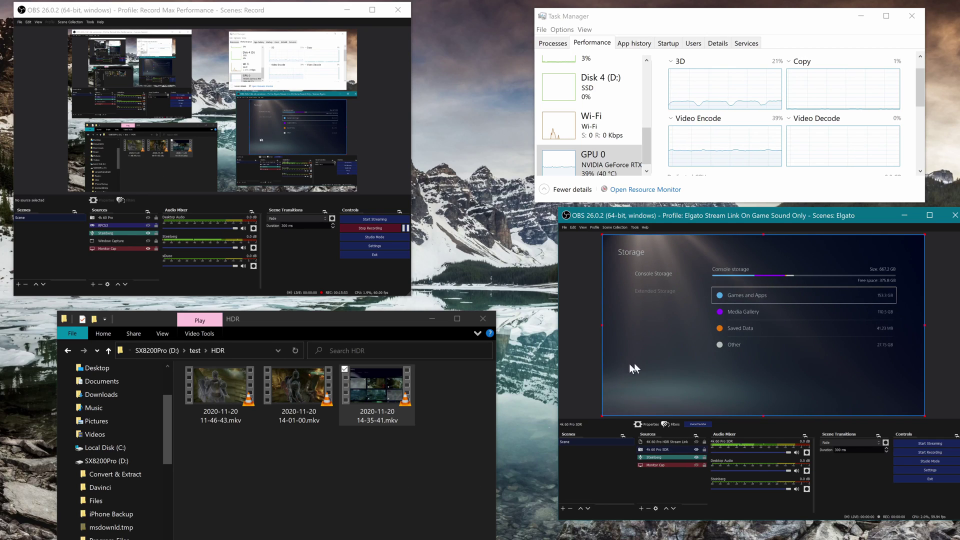
right_click(554, 226)
left_click(454, 234)
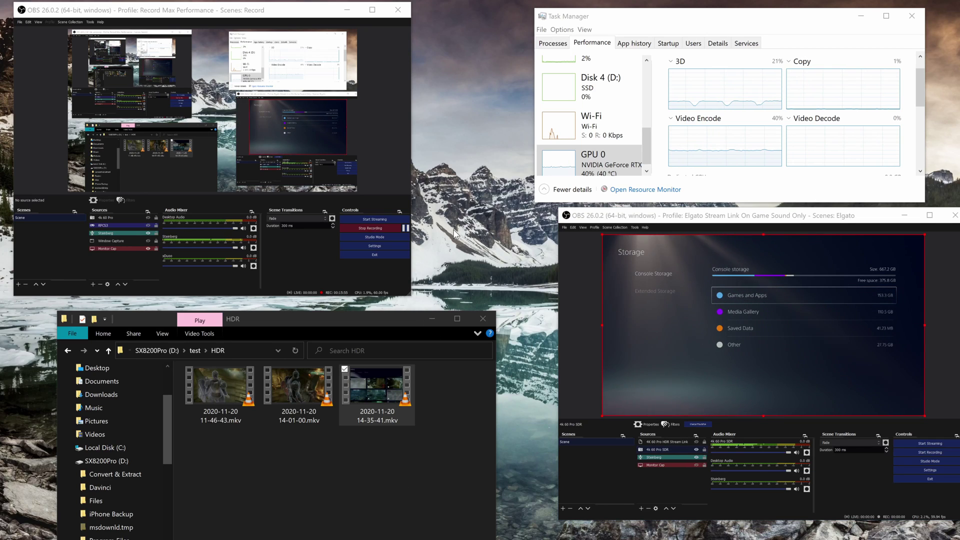
left_click_drag(752, 218, 755, 218)
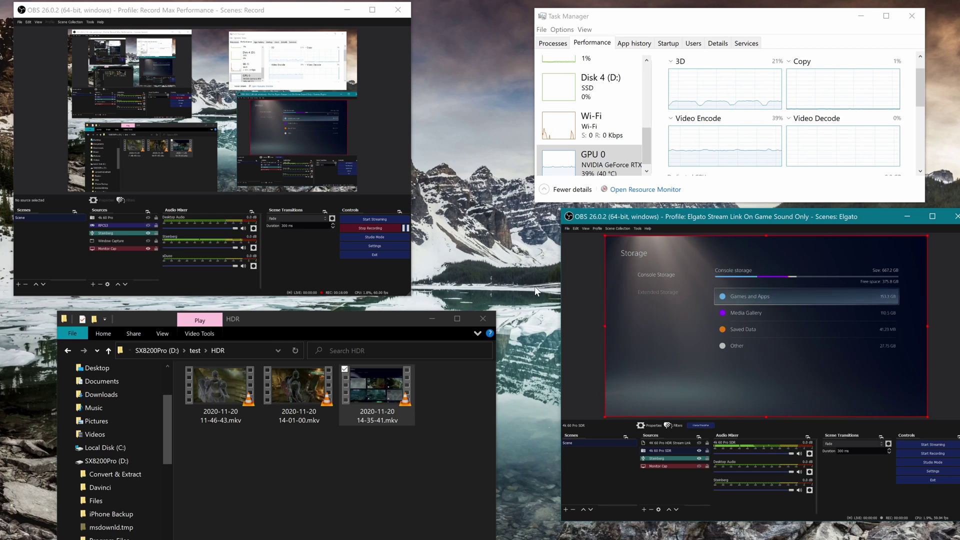
Bring the whole GPU 0 entry into view in Task Manager and move the HDR folder window directly below the recording OBS.
scroll(619, 154, "down", 1)
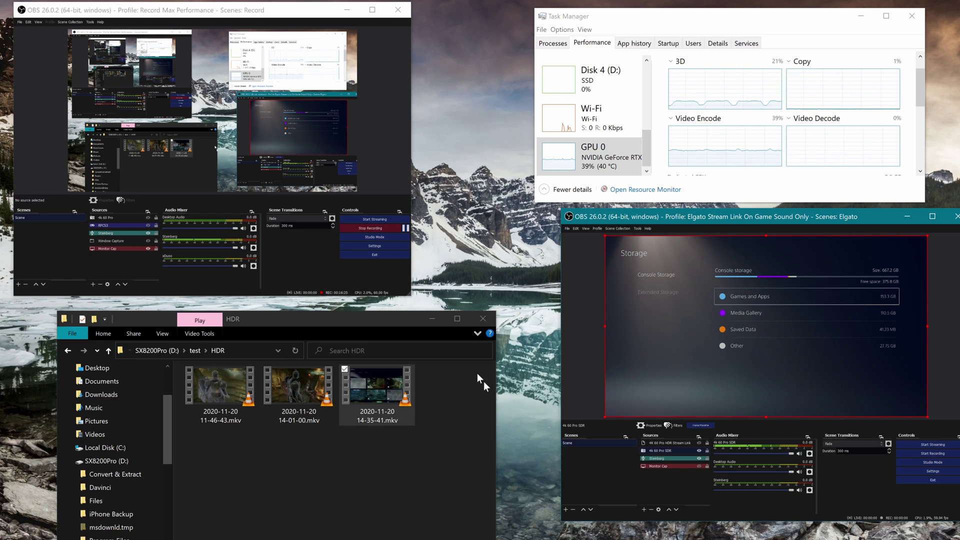
left_click_drag(384, 314, 301, 305)
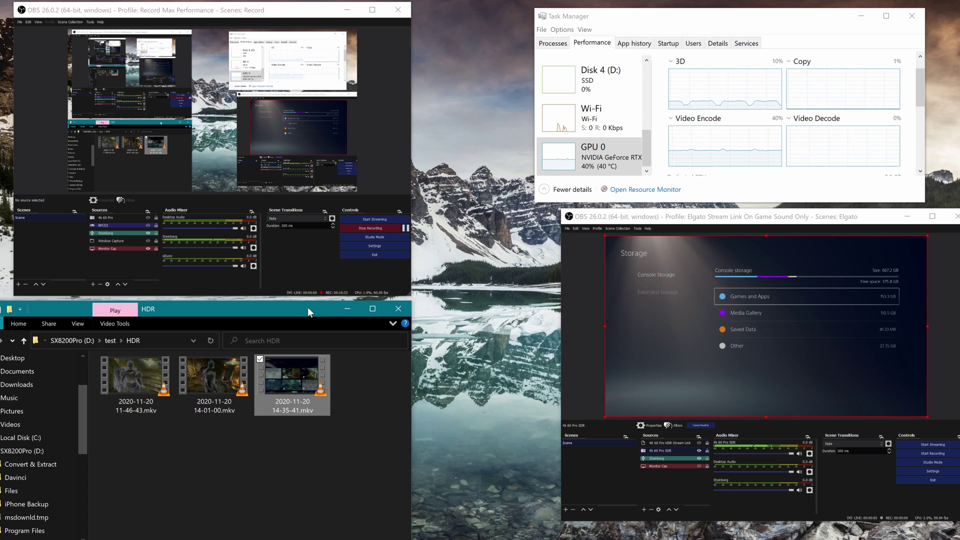